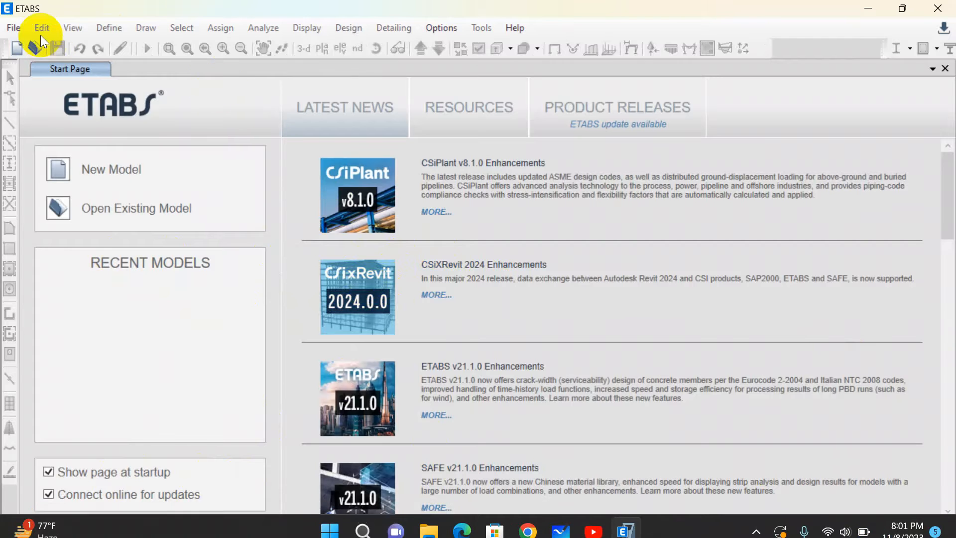
Open the existing model file "17. Evergreen DH Tower AMFL 2B+G+12"
click(13, 27)
click(53, 66)
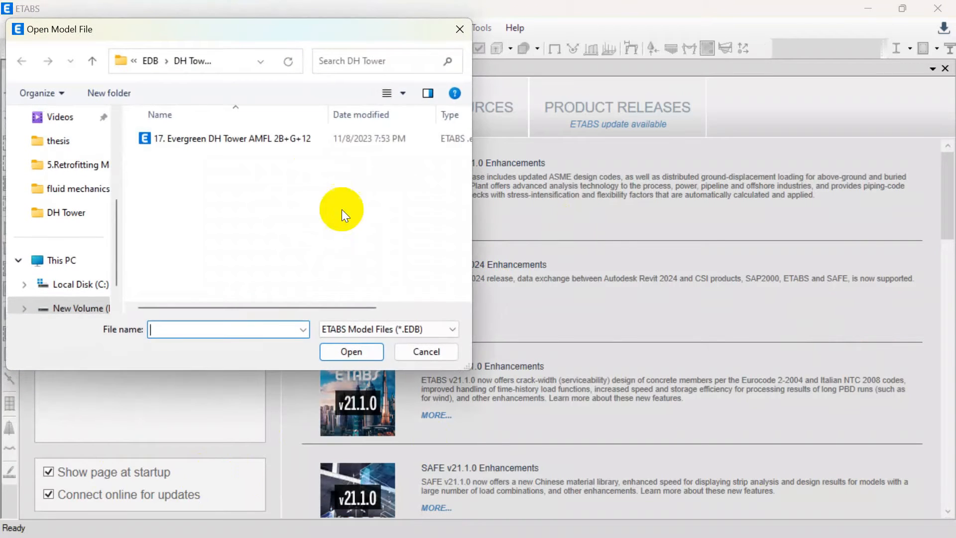
click(203, 143)
click(366, 353)
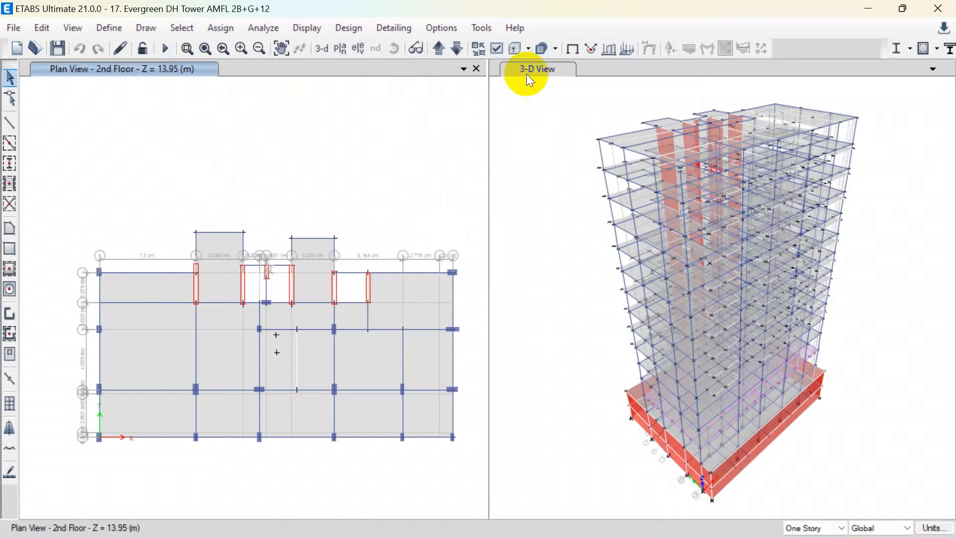
Examine the 2nd Floor plan and the 3-D view of the tower model
click(527, 74)
click(193, 70)
click(551, 74)
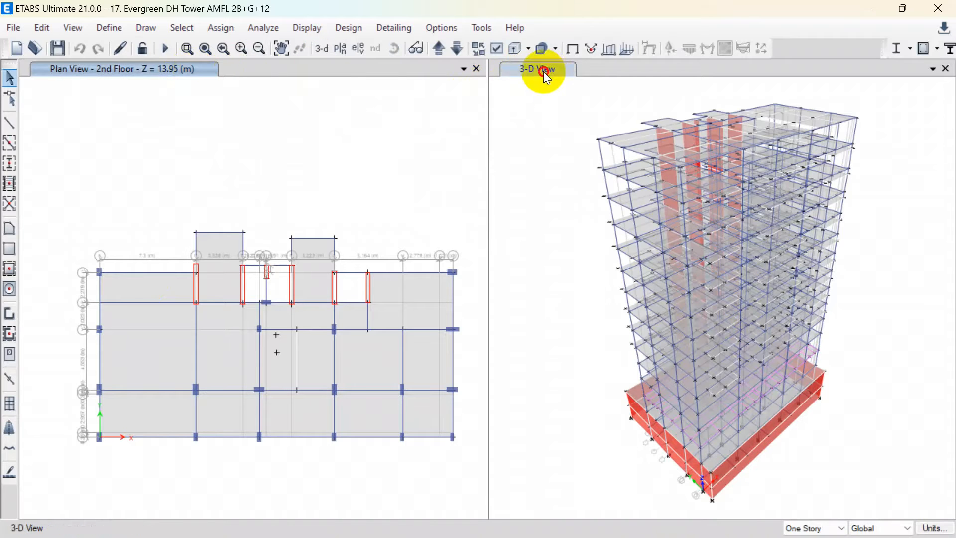
click(165, 70)
middle_drag(348, 143, 348, 107)
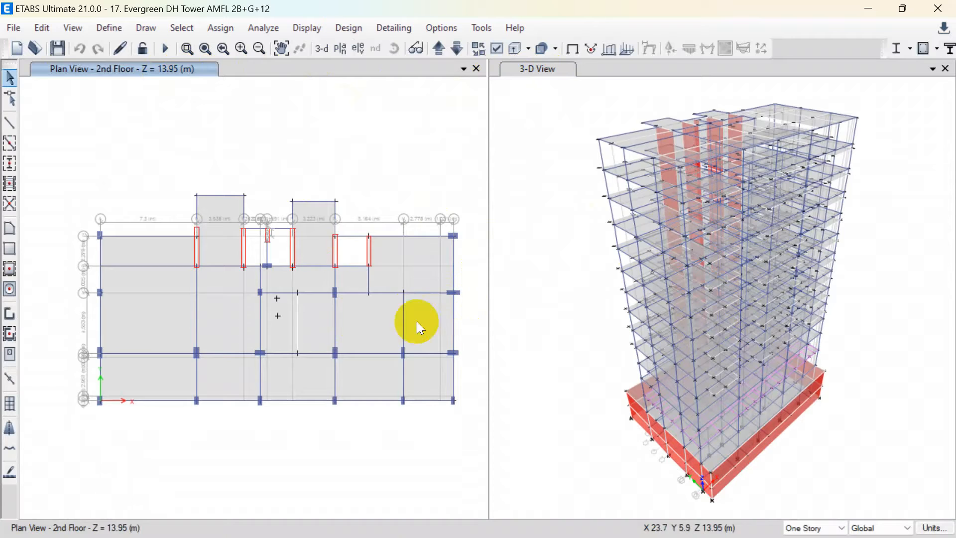
middle_drag(325, 310, 351, 278)
middle_drag(327, 372, 313, 380)
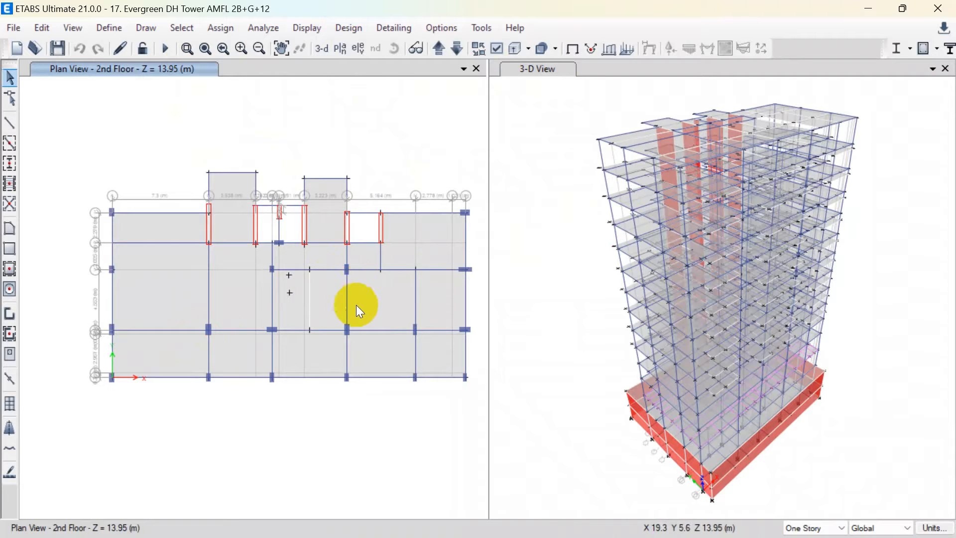
middle_drag(395, 144, 388, 119)
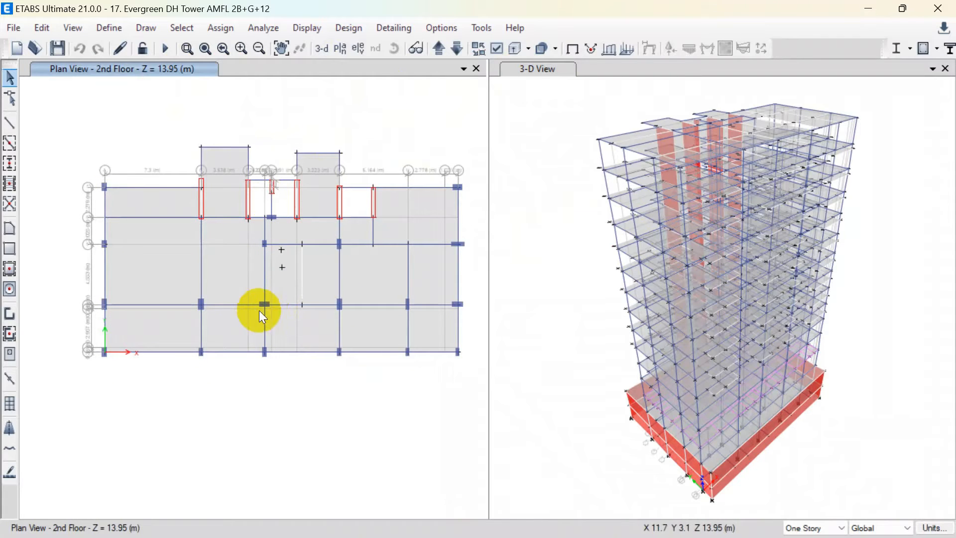
scroll(267, 299, up, 3)
scroll(267, 299, down, 3)
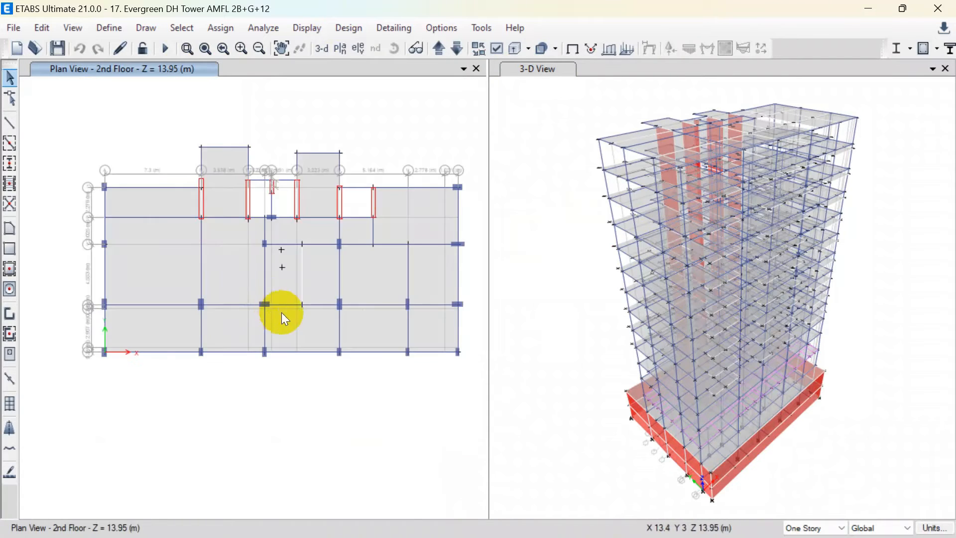
scroll(222, 325, up, 3)
scroll(223, 325, down, 3)
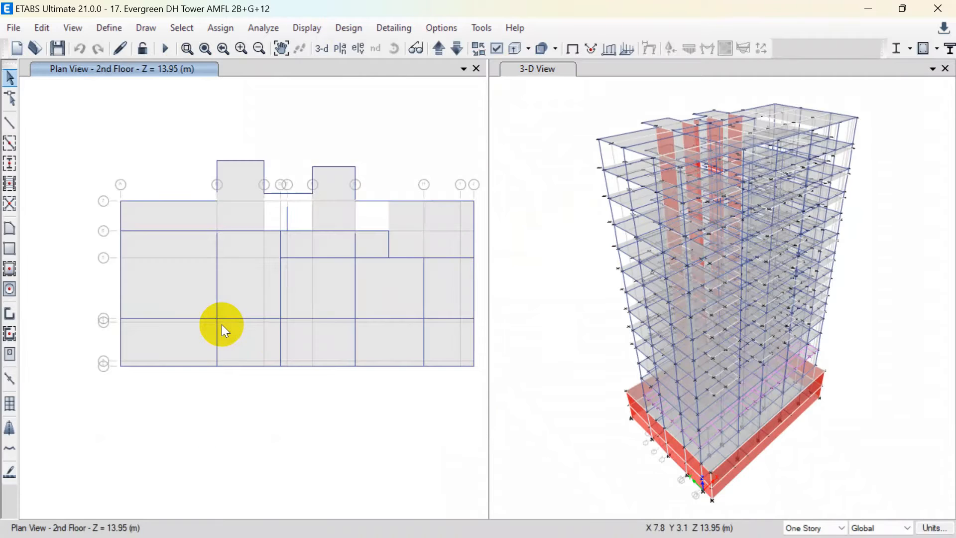
middle_drag(378, 381, 371, 381)
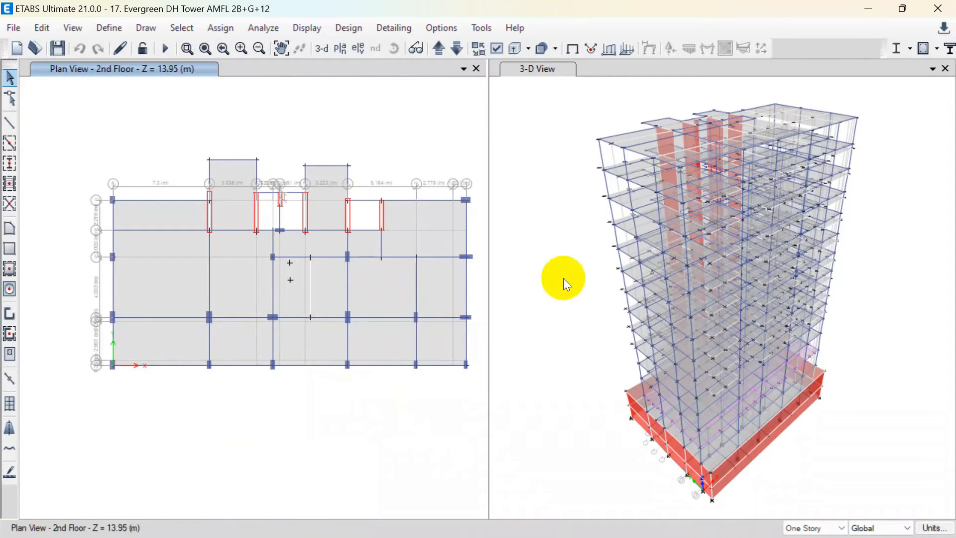
click(521, 74)
click(199, 73)
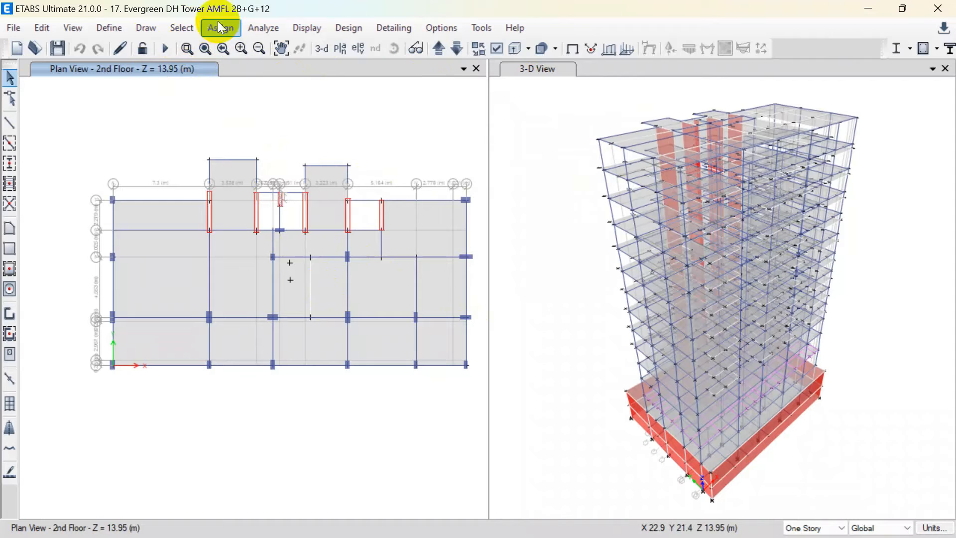
Review the material and dimensions of column section C1 300X600 in the frame section definitions
click(113, 28)
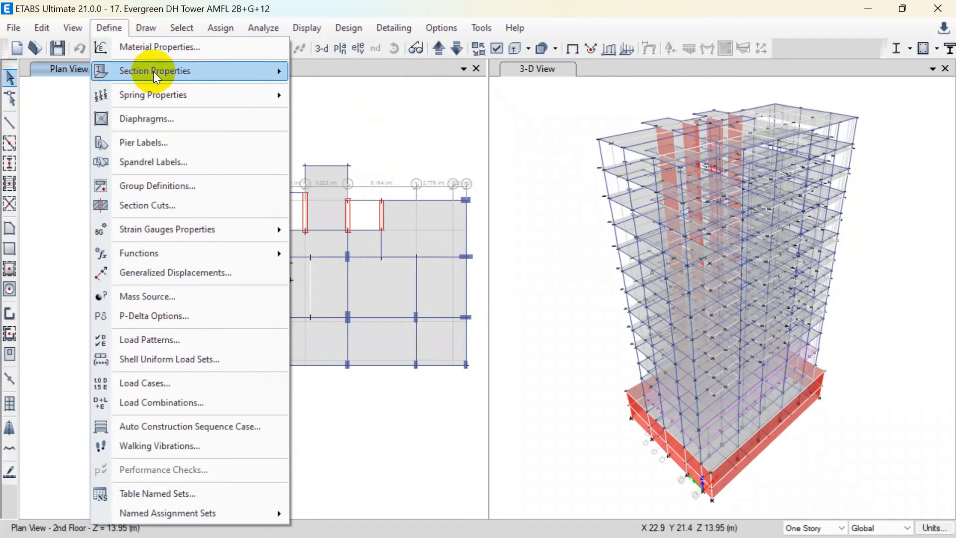
mouse_move(153, 71)
click(363, 71)
click(336, 241)
click(335, 232)
click(593, 195)
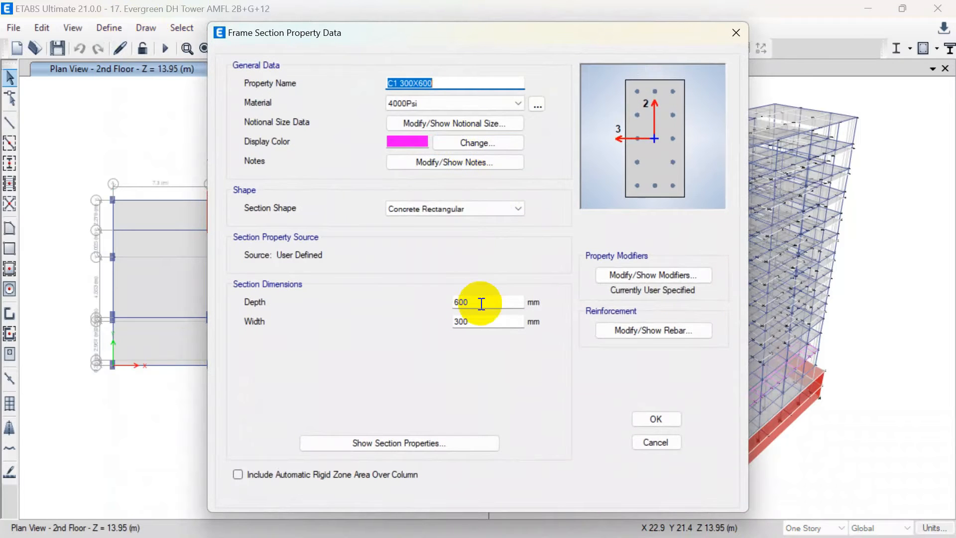
click(670, 420)
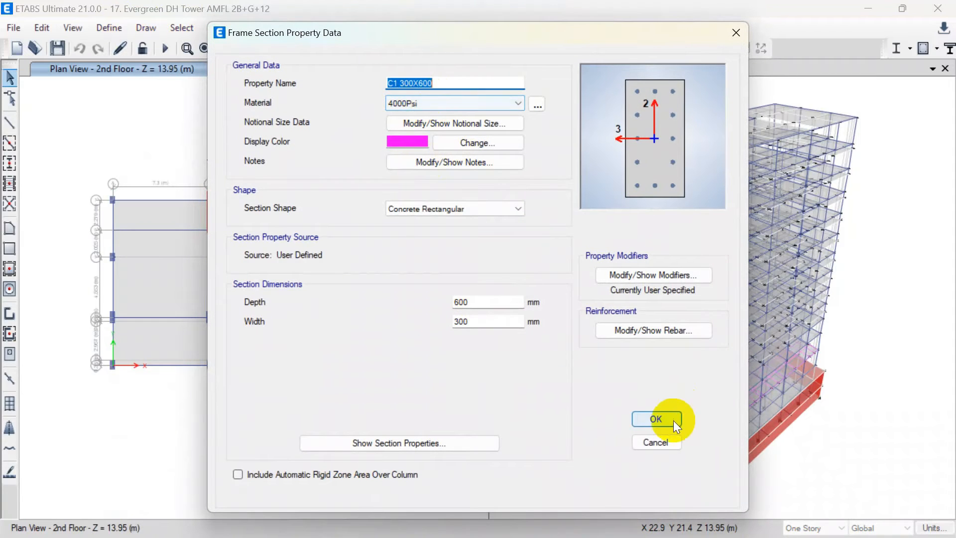
Review the section property data of column section C2P 450X750
click(327, 261)
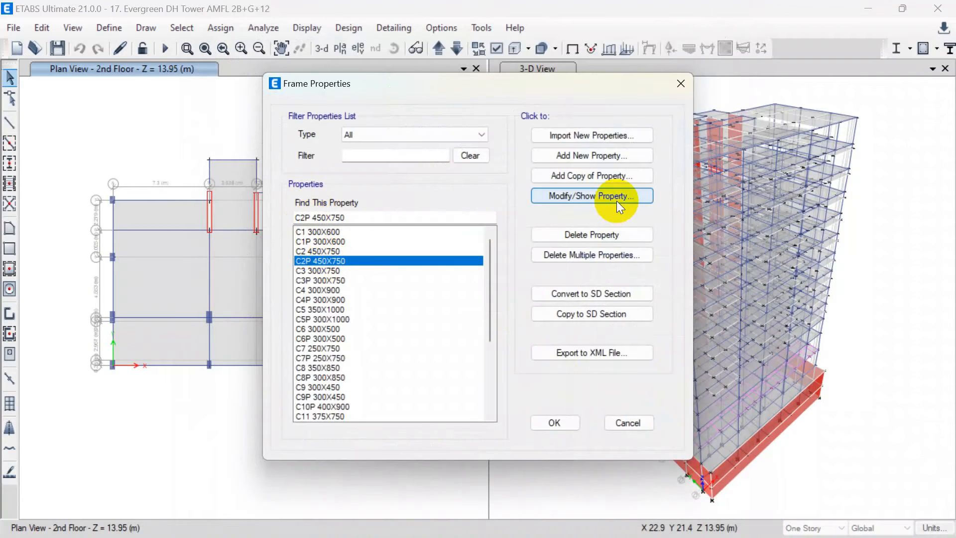
click(602, 196)
click(670, 420)
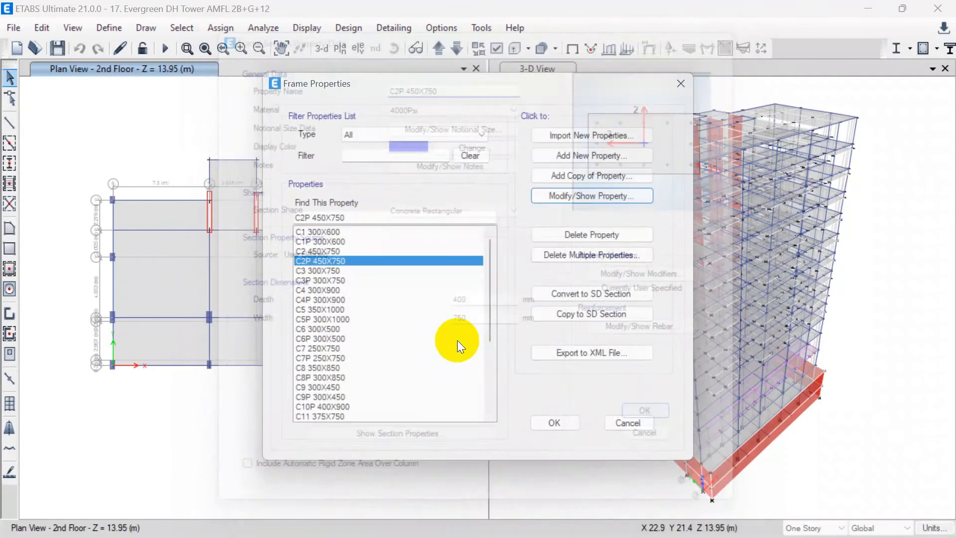
Review the section property data of column section C9P 300X450 and close the frame section definitions
scroll(417, 312, down, 3)
click(336, 309)
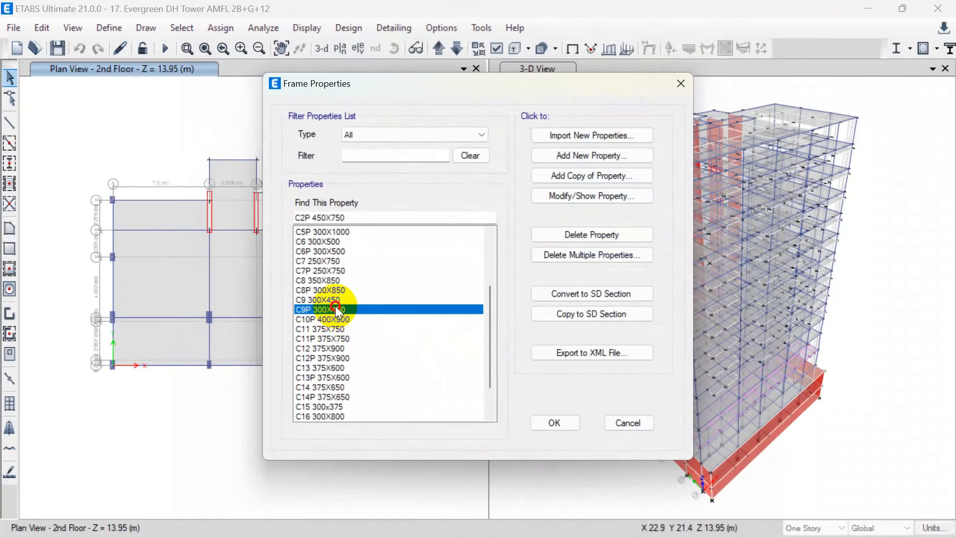
click(594, 194)
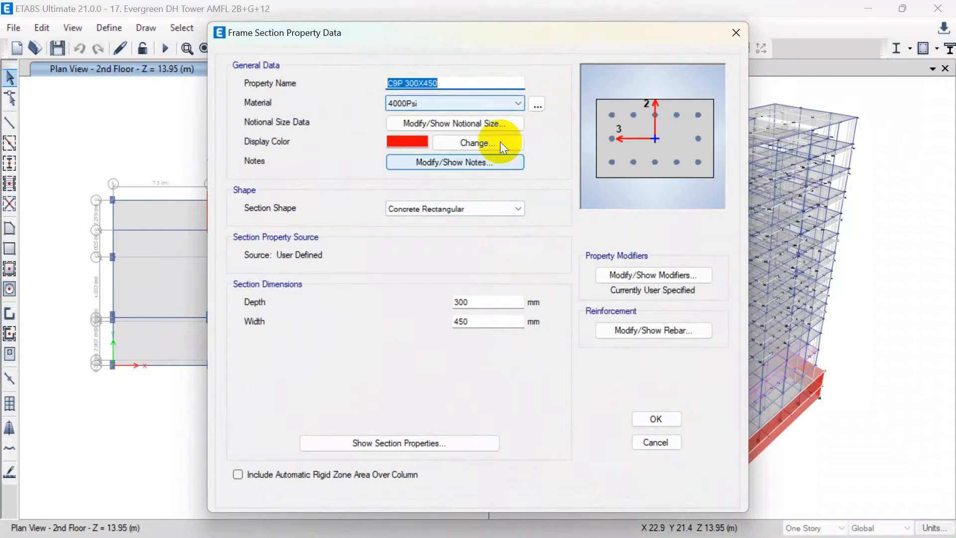
click(657, 421)
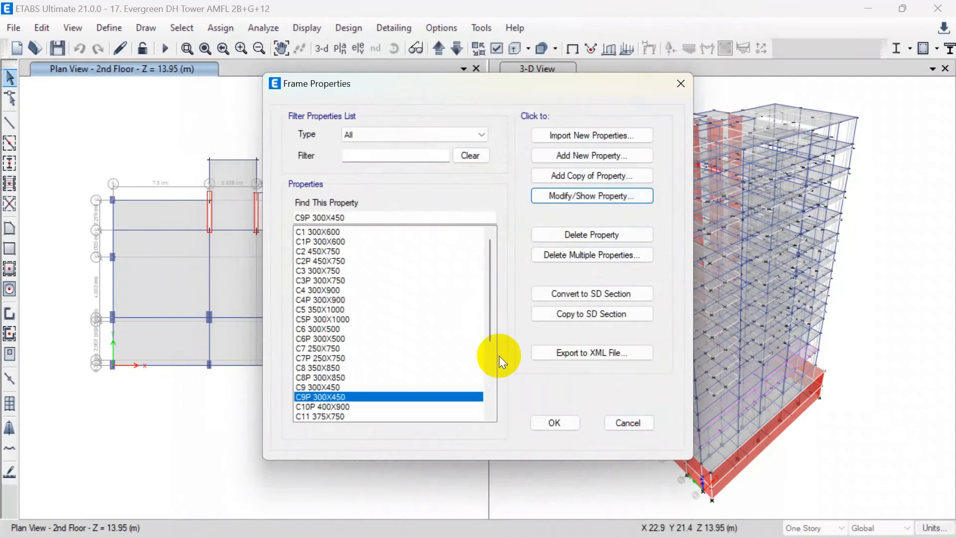
scroll(408, 364, down, 1)
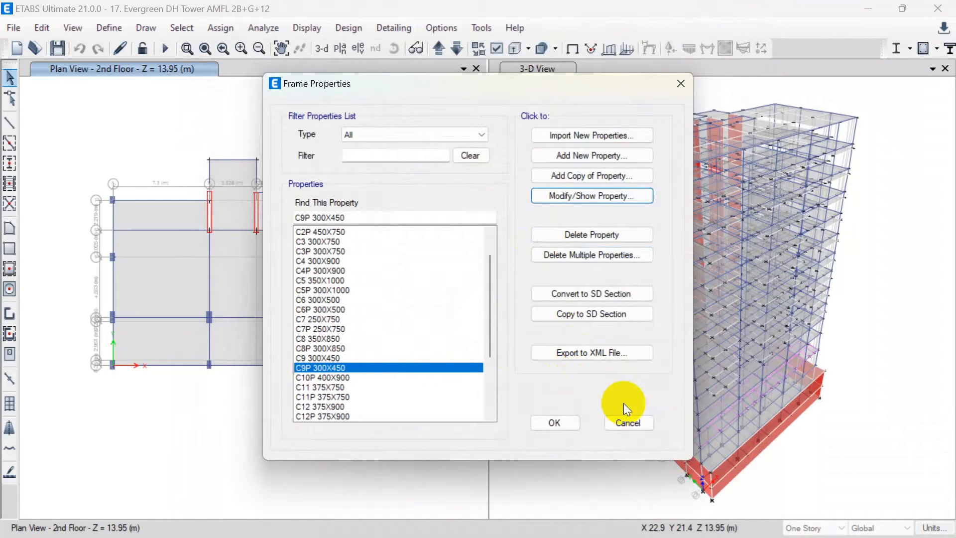
scroll(375, 299, up, 1)
click(560, 422)
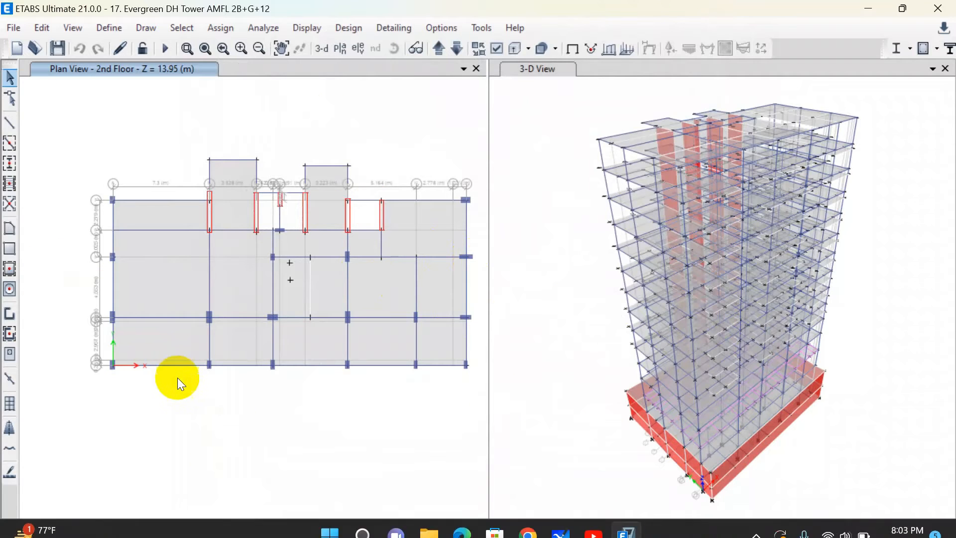
Reopen the frame section definitions and check the material choices for column section C1 300X600, leaving without changes
click(111, 26)
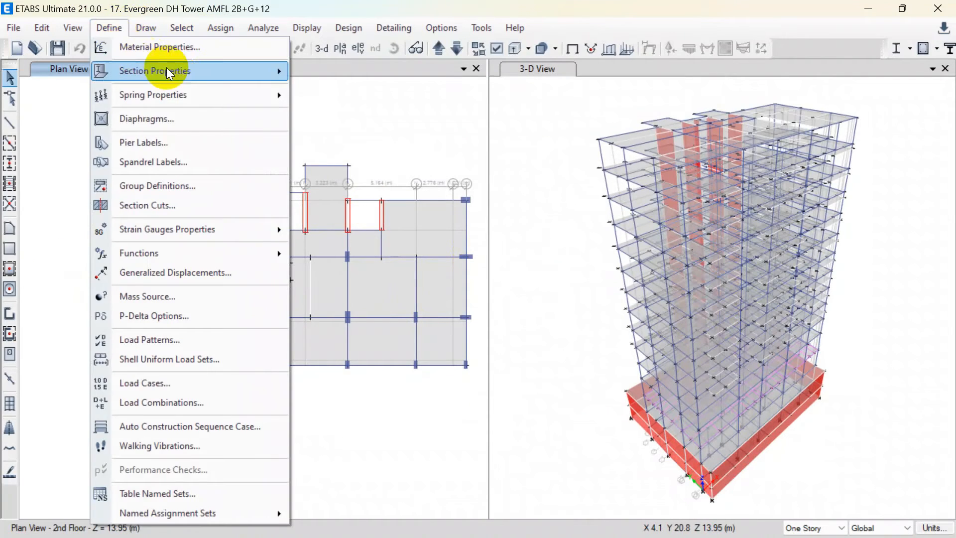
mouse_move(179, 73)
click(346, 73)
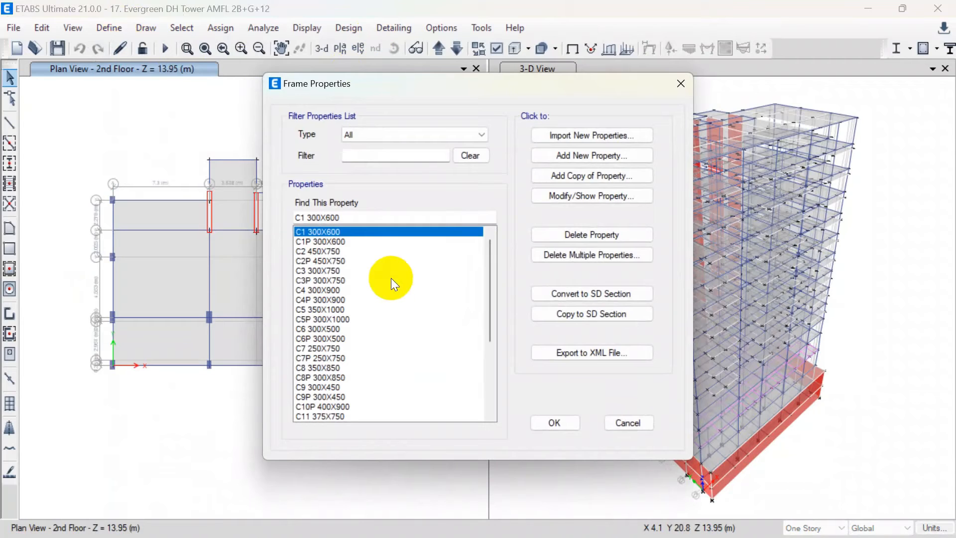
click(328, 244)
click(331, 232)
click(573, 200)
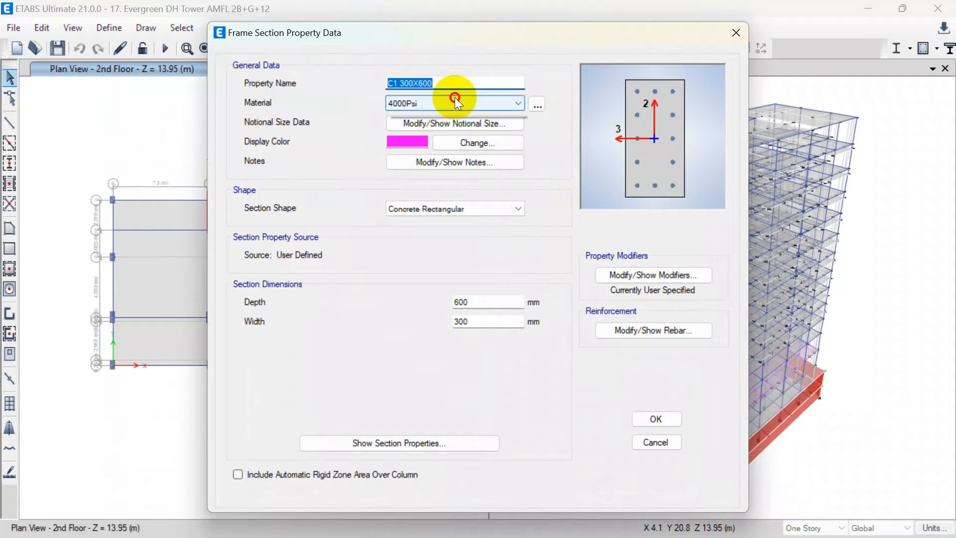
click(455, 97)
click(658, 438)
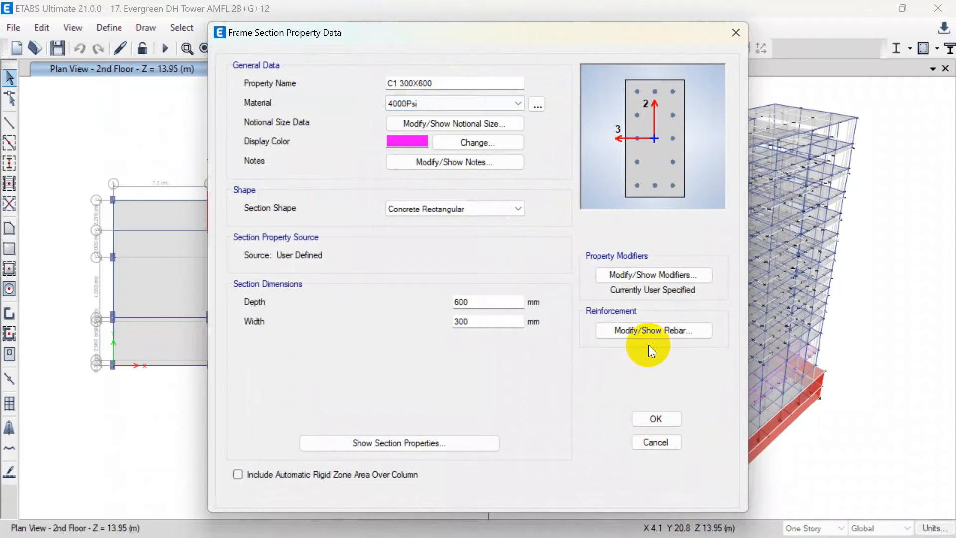
click(435, 103)
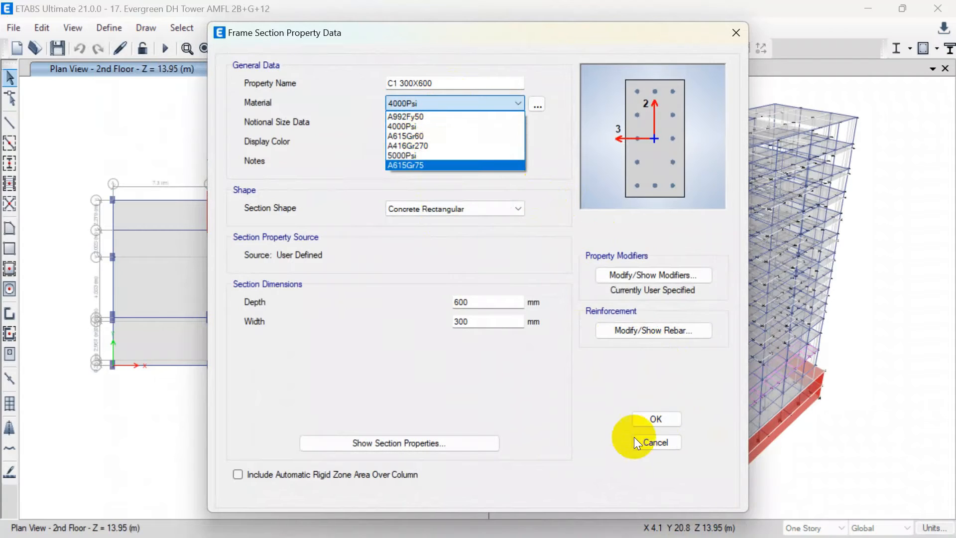
click(654, 438)
click(664, 441)
Look through the list of defined column sections, from C1 300X600 to the higher-numbered columns
scroll(348, 278, down, 3)
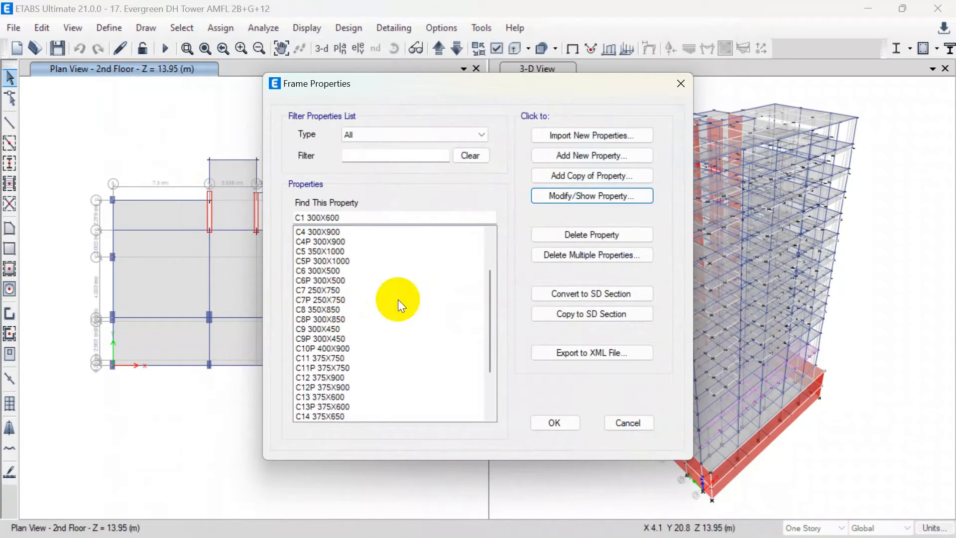
click(339, 290)
click(356, 309)
click(350, 337)
scroll(345, 338, down, 1)
click(344, 339)
scroll(357, 384, down, 1)
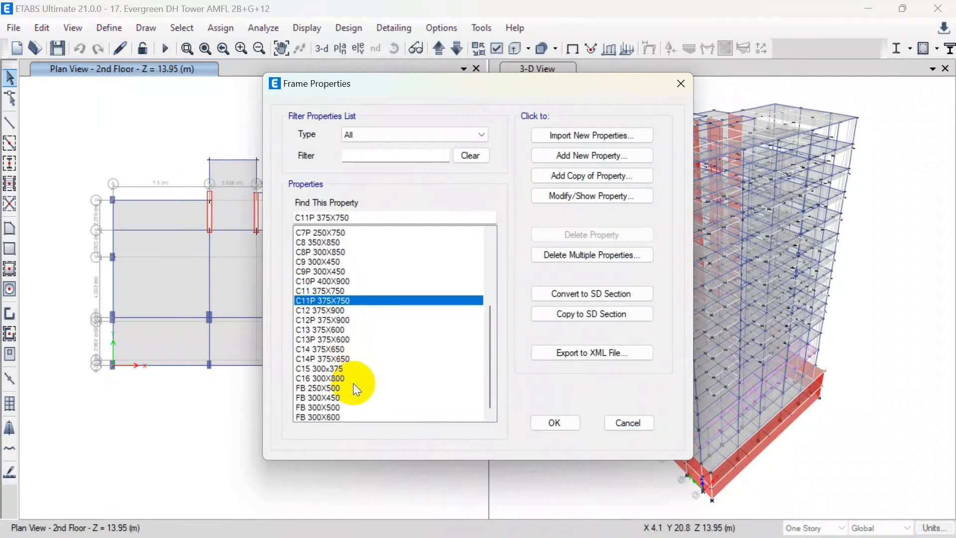
scroll(339, 281, up, 4)
click(325, 230)
click(342, 368)
click(348, 406)
scroll(348, 327, down, 4)
scroll(351, 332, up, 4)
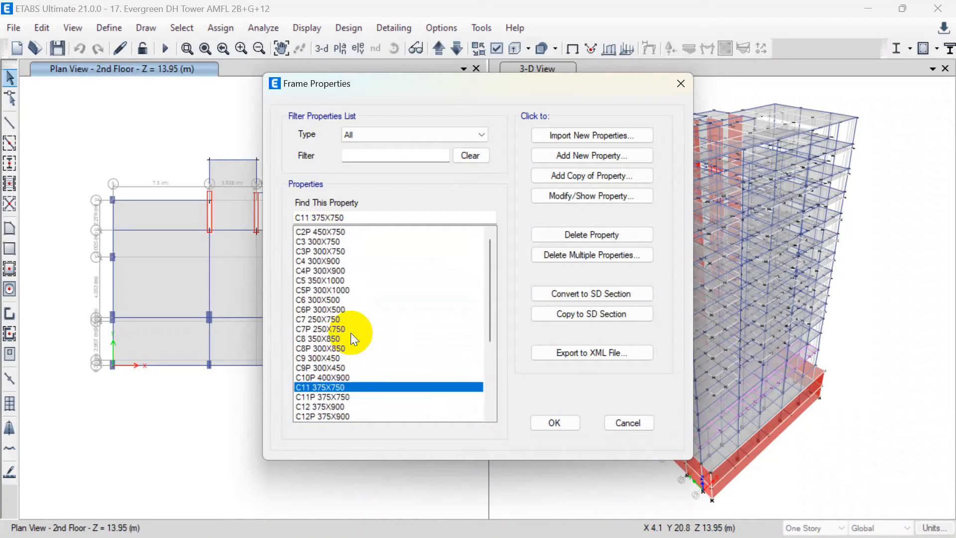
scroll(350, 333, up, 1)
Check the material choices for column section C1P 300X600 and leave without changes
click(403, 242)
click(588, 197)
click(410, 106)
click(408, 105)
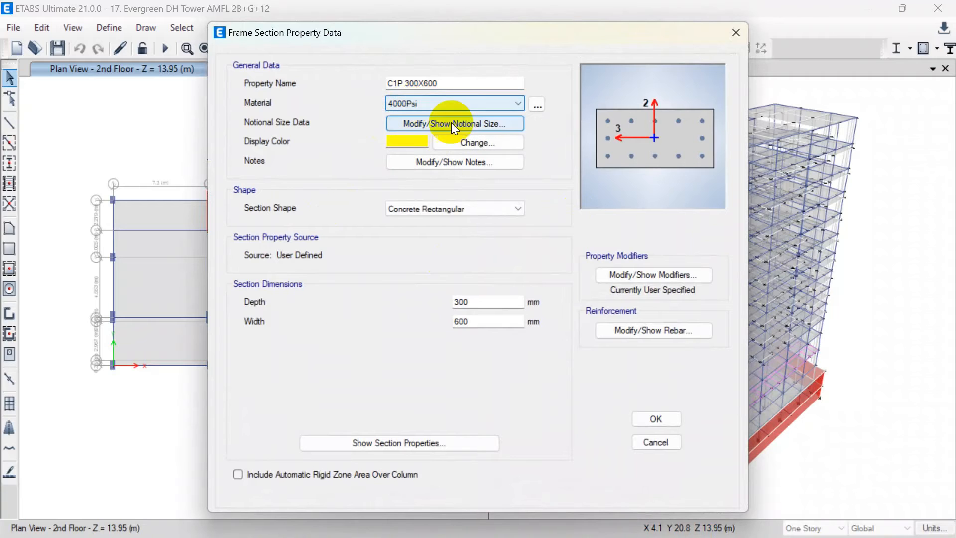
click(656, 442)
Check the assigned material and the material choices for column section C2 450X750
scroll(368, 318, down, 4)
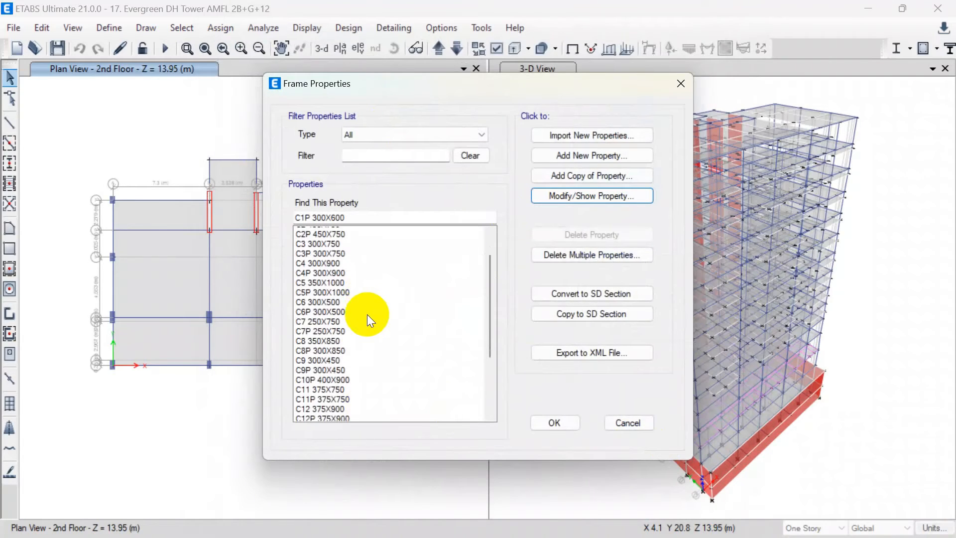
scroll(352, 294, up, 5)
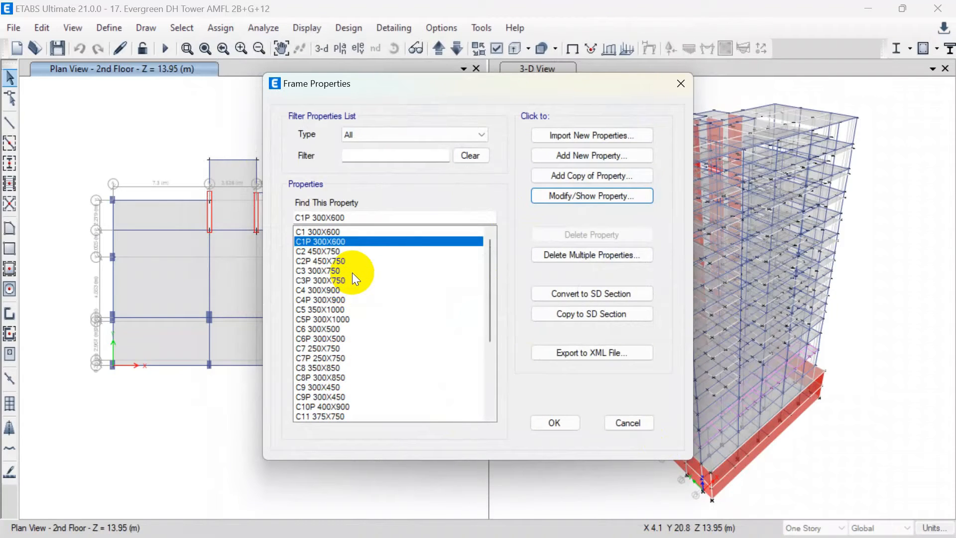
click(336, 233)
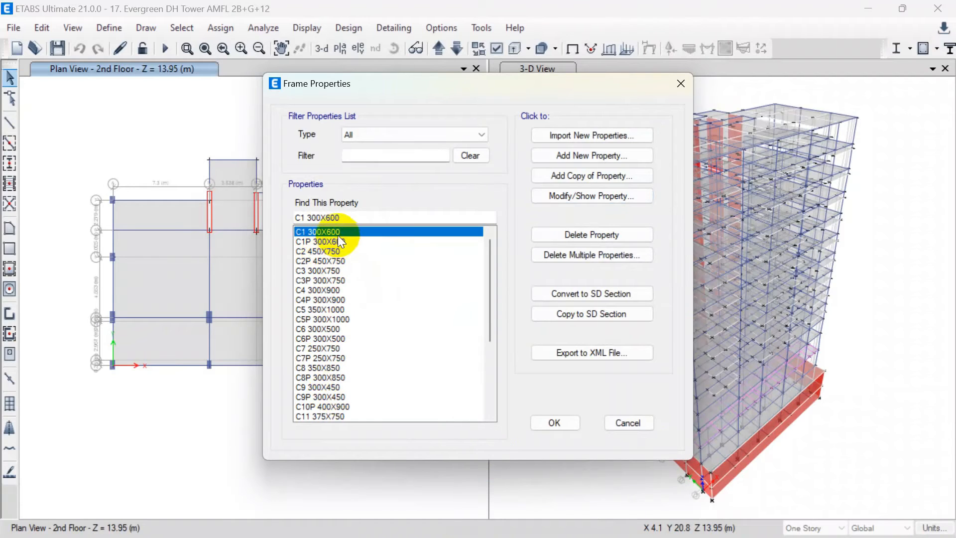
click(331, 252)
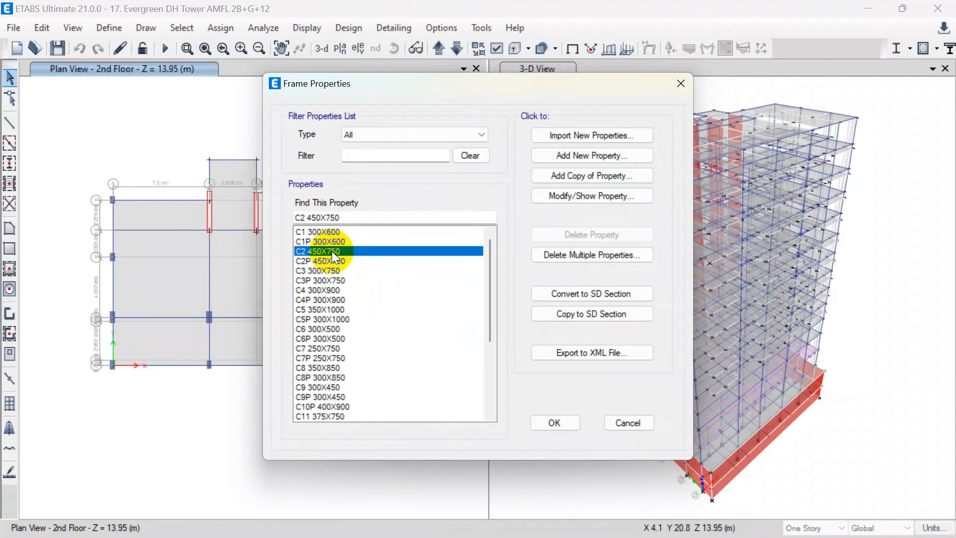
click(573, 197)
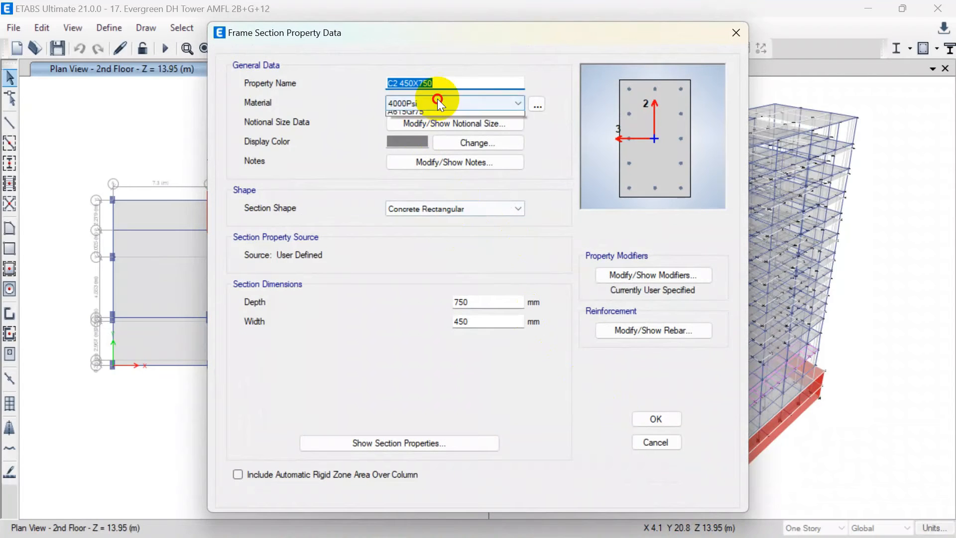
click(437, 98)
click(673, 444)
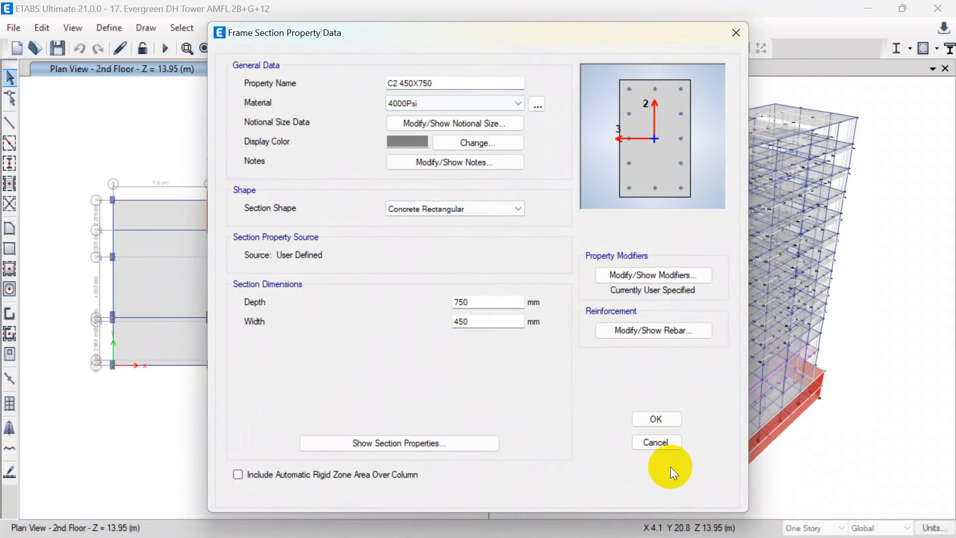
Leave the C2 450X750 section data and close the frame section definitions without changes
click(660, 443)
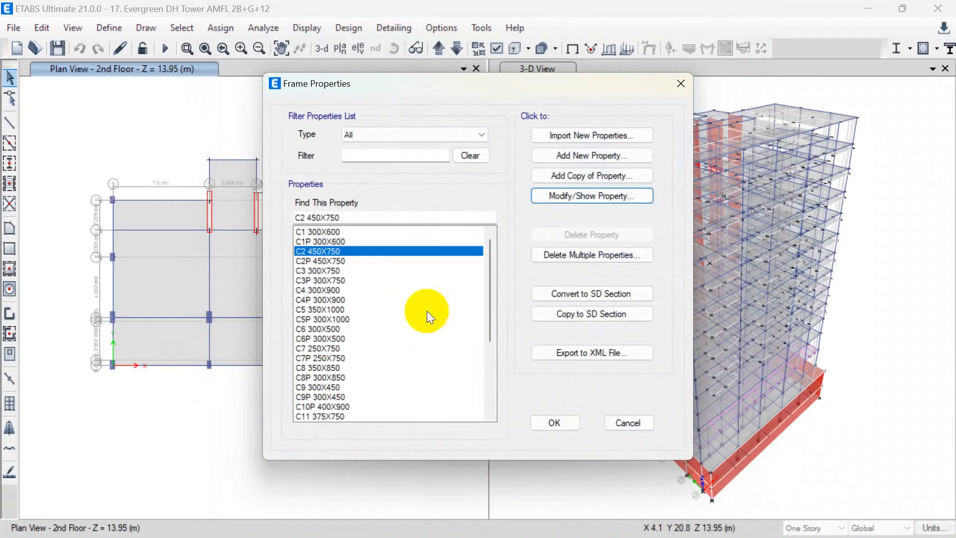
click(581, 420)
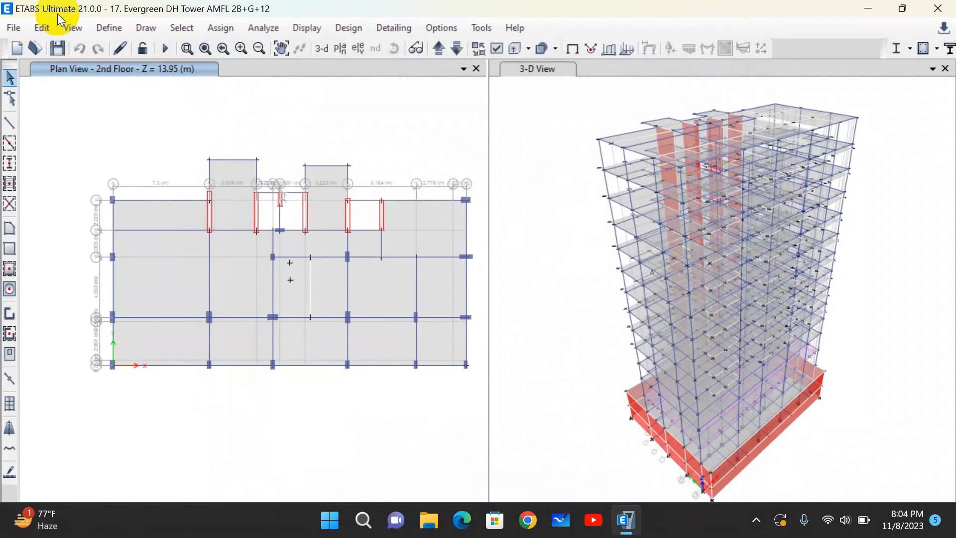
Copy the name of the 5000Psi concrete from its material definition and leave the materials without changes
click(109, 27)
click(159, 53)
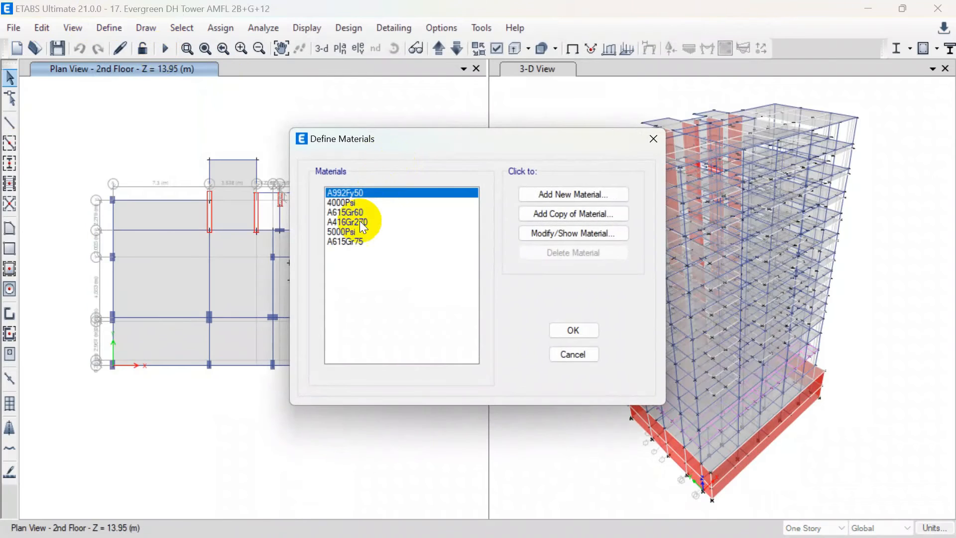
click(355, 232)
click(543, 232)
double_click(468, 56)
click(500, 99)
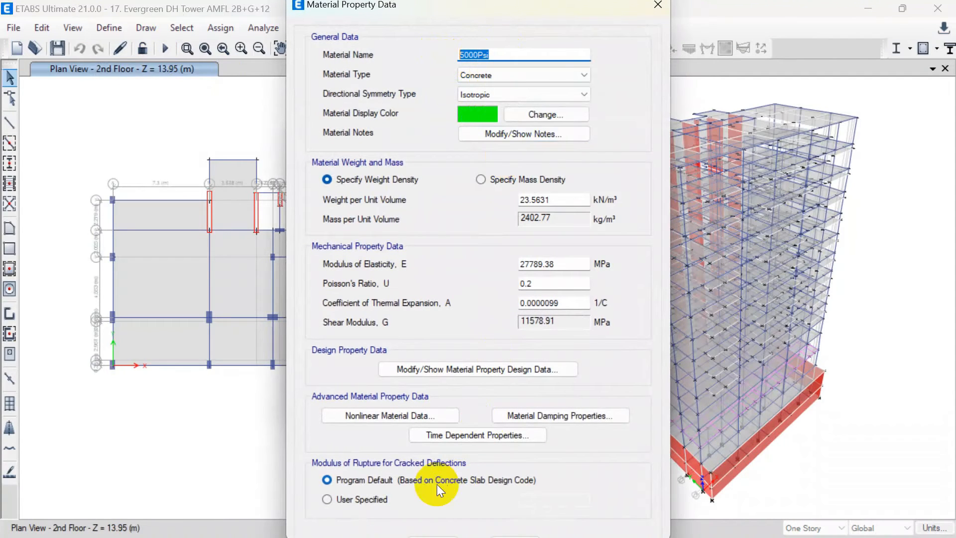
click(658, 4)
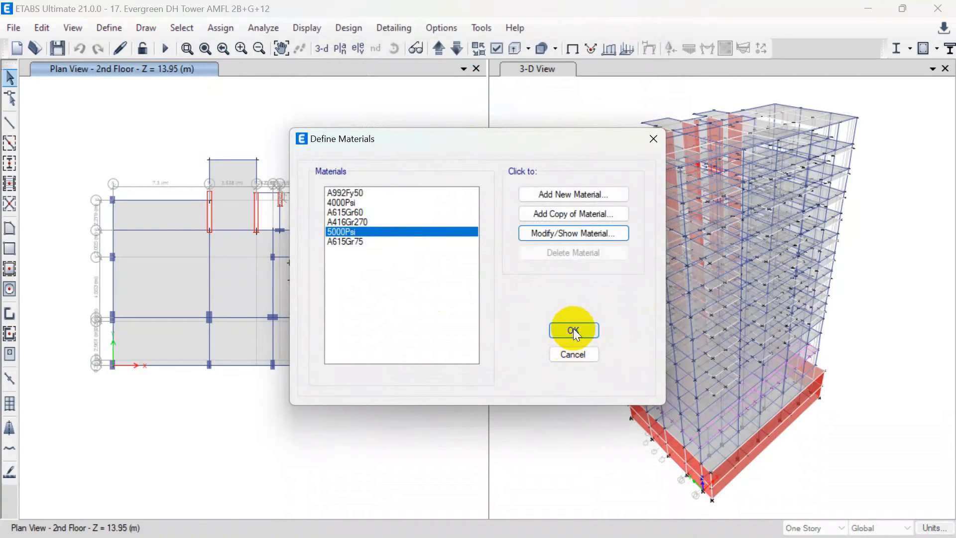
click(576, 352)
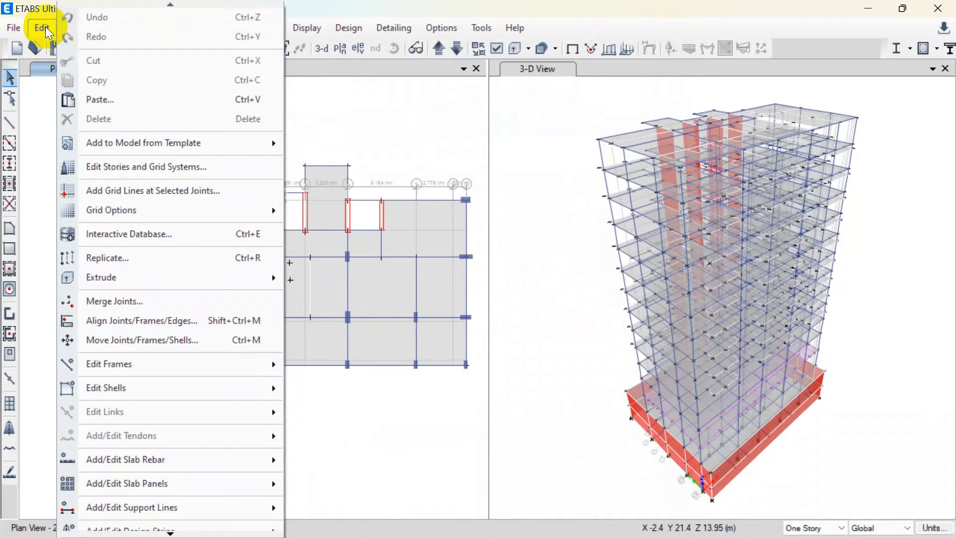
Open the Frame Section Property Definitions - Concrete Rectangular table for interactive database editing
mouse_move(124, 217)
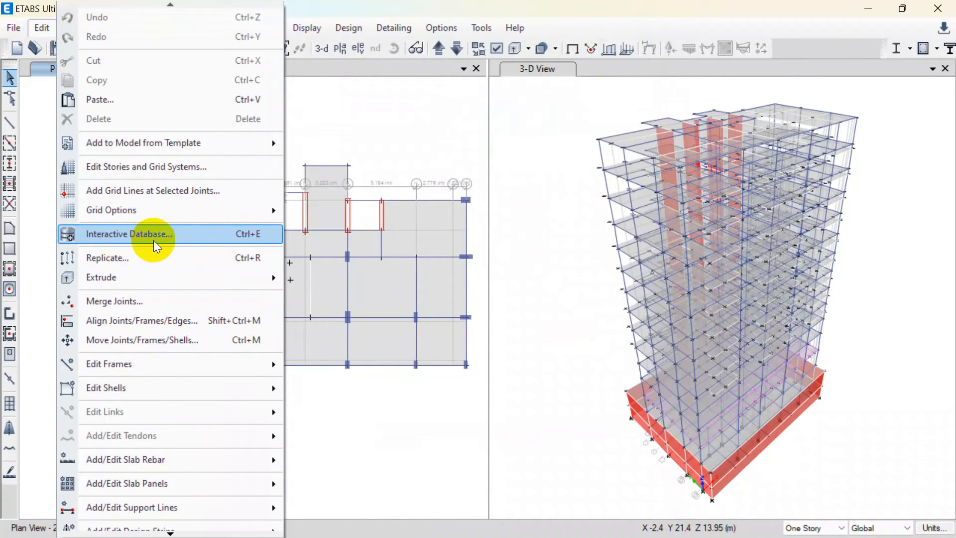
click(172, 238)
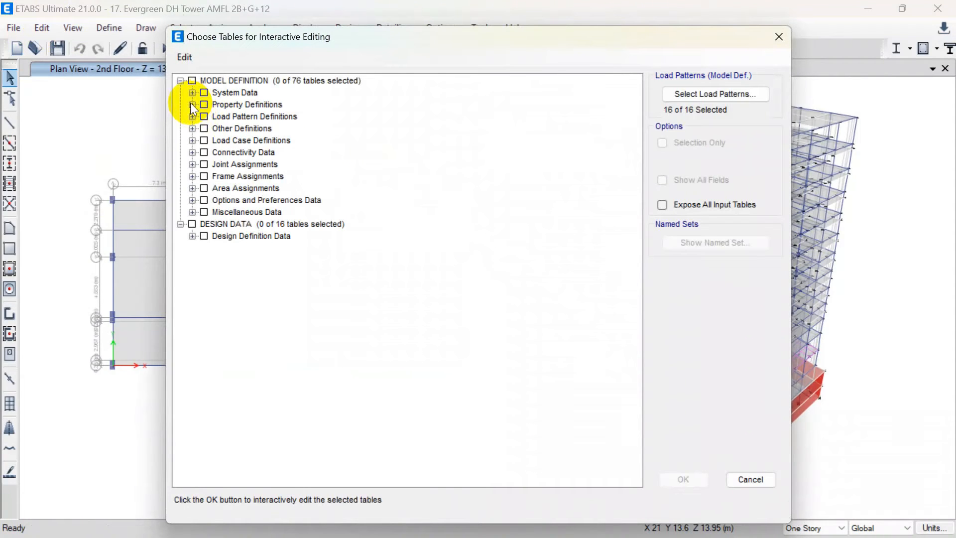
click(192, 104)
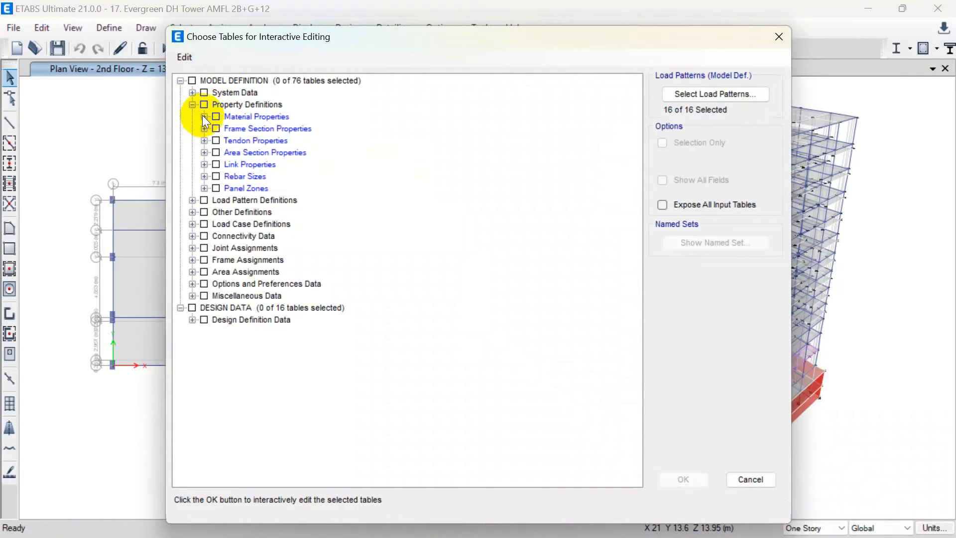
click(204, 129)
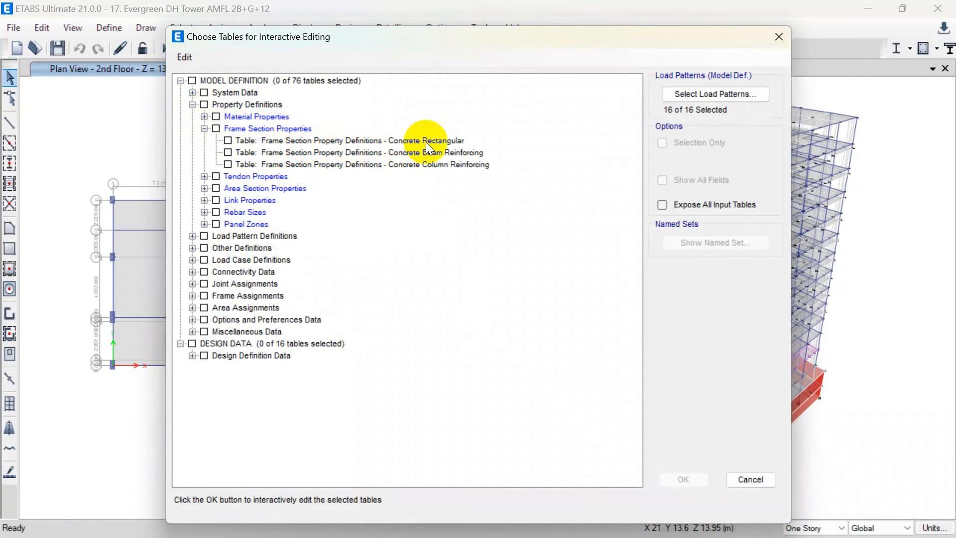
click(228, 141)
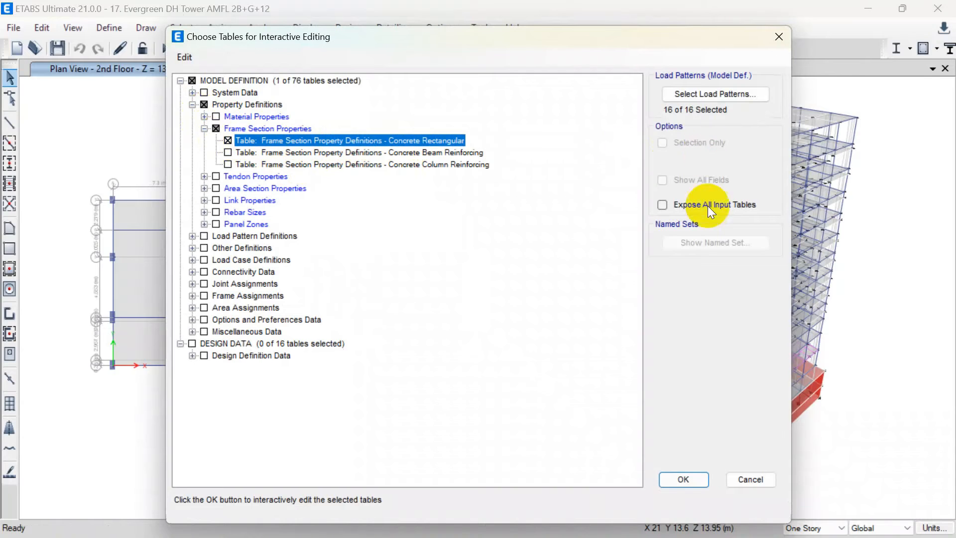
click(683, 480)
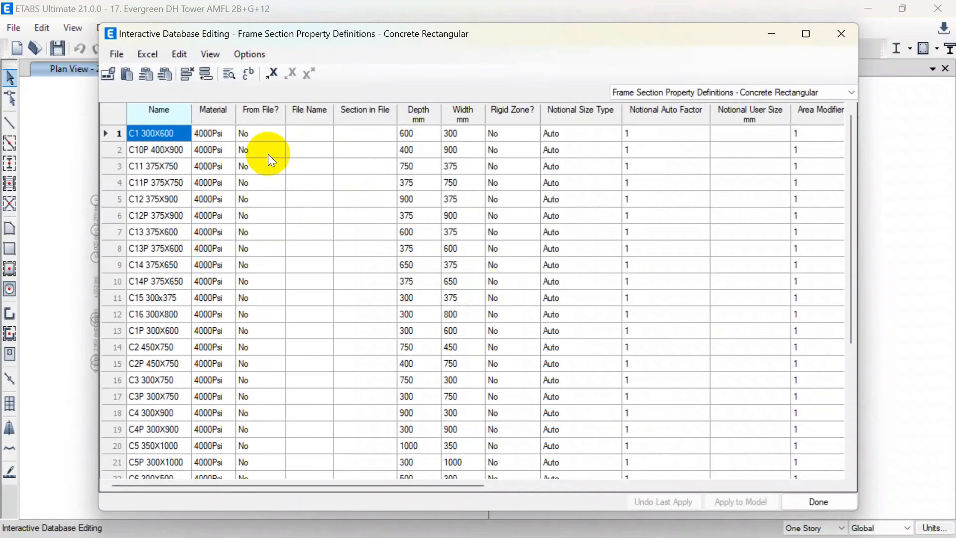
Replace the material of all column sections from C1 300X600 through C9P 300X450 with 5000Psi and apply the change to the model
scroll(169, 169, down, 3)
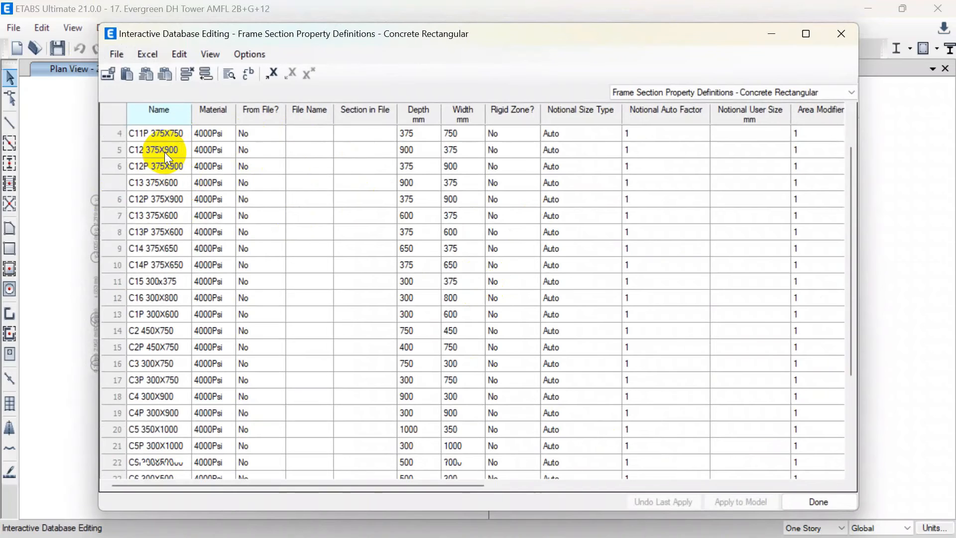
scroll(164, 214, up, 3)
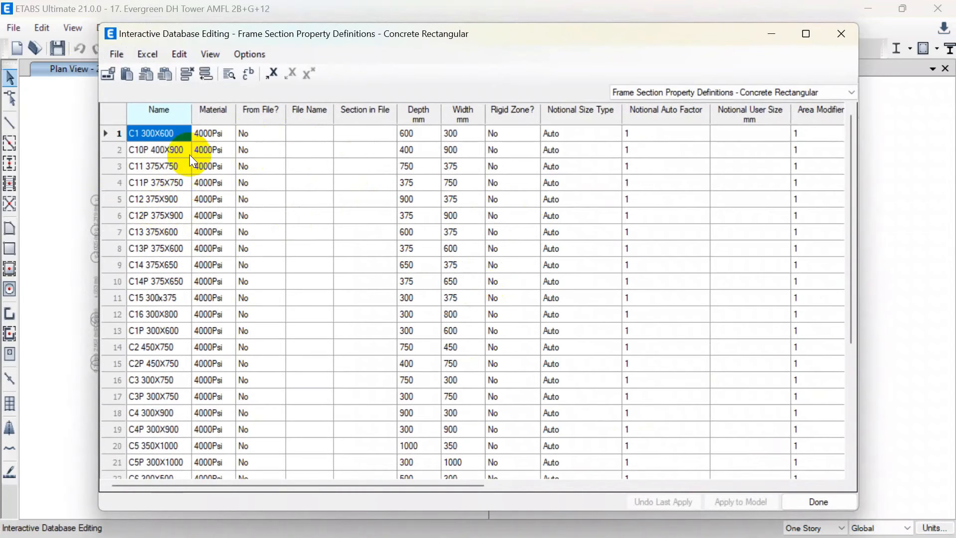
scroll(181, 193, down, 4)
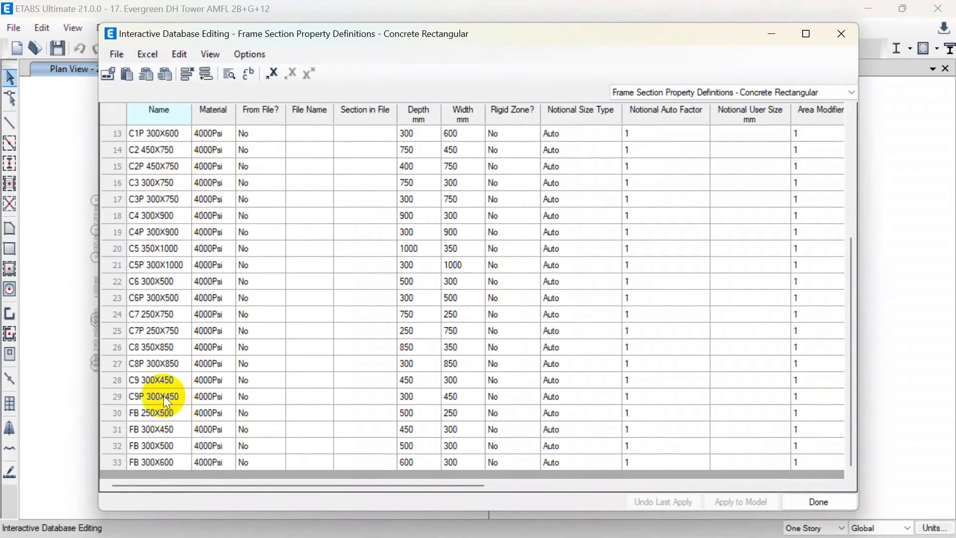
scroll(200, 337, up, 4)
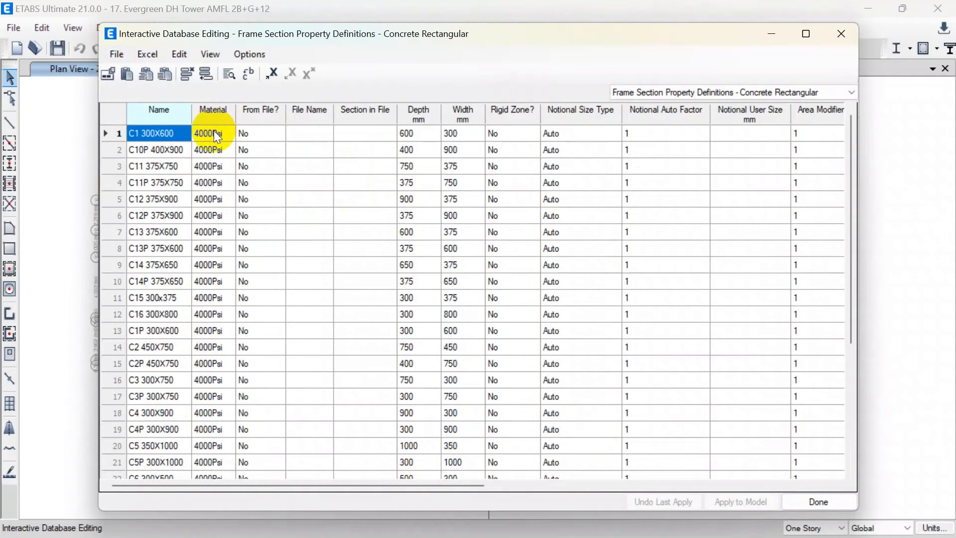
drag(213, 131, 205, 447)
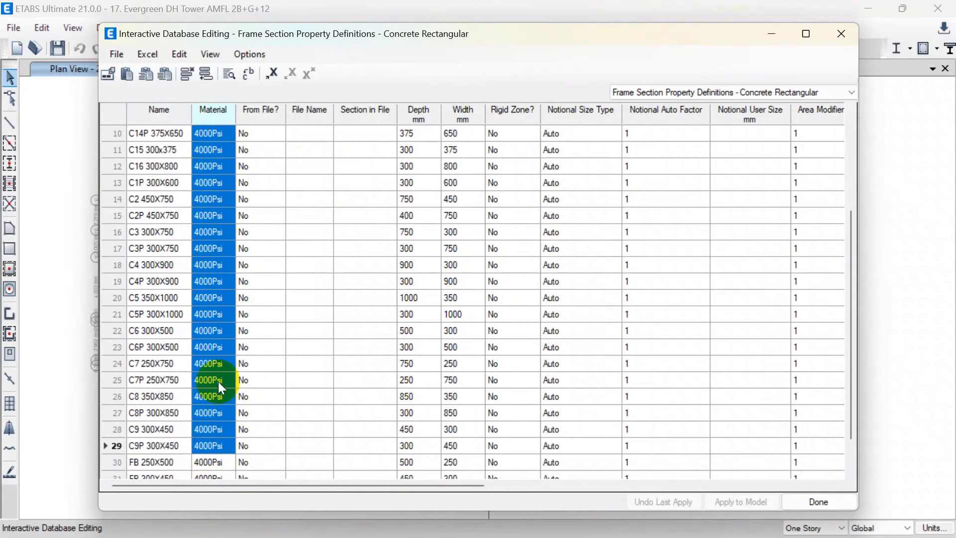
scroll(219, 299, up, 3)
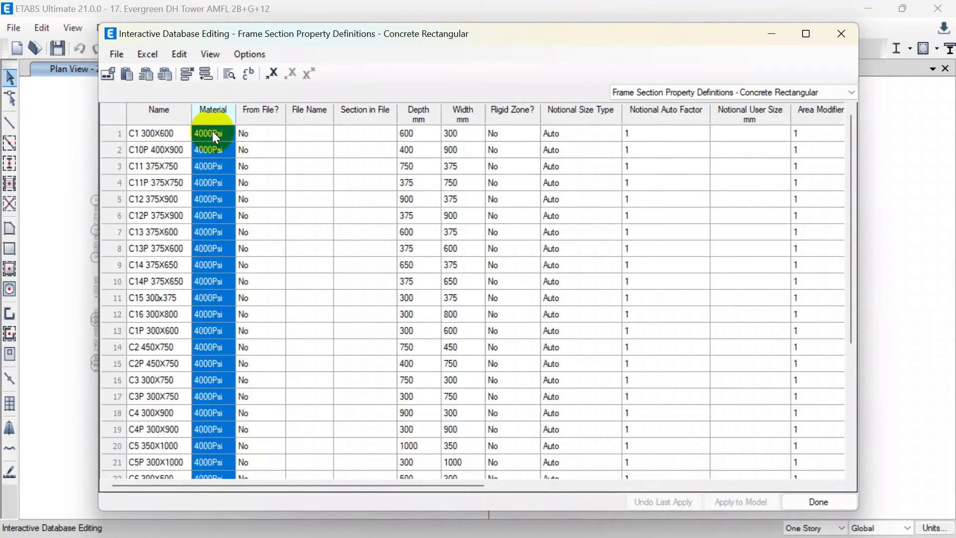
key(ctrl+v)
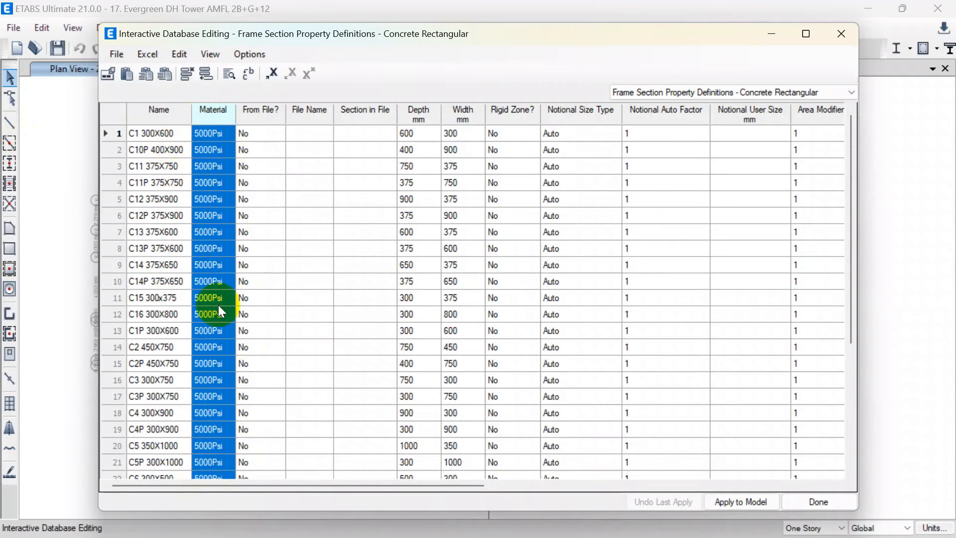
click(751, 501)
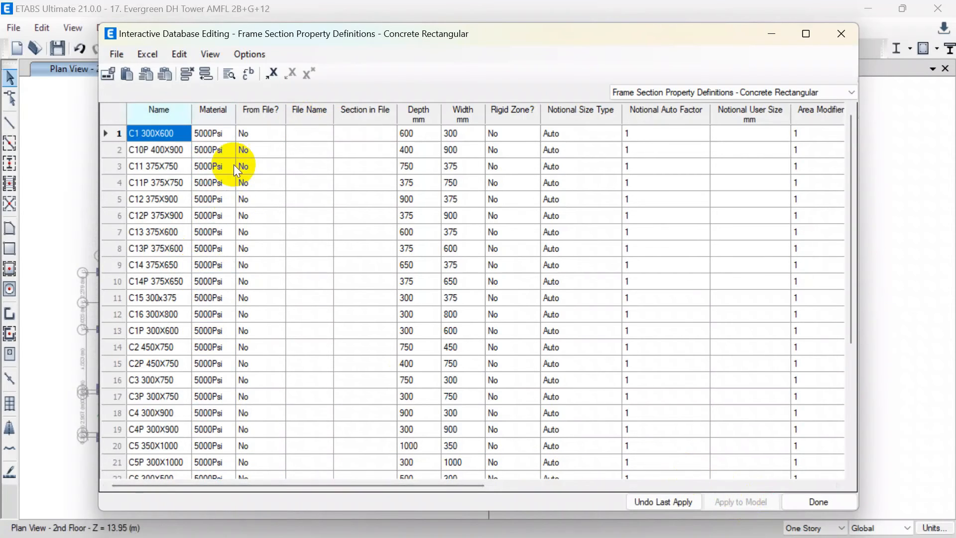
Review the materials of the column and beam sections in the table and finish the interactive editing
scroll(234, 172, down, 4)
scroll(234, 172, up, 4)
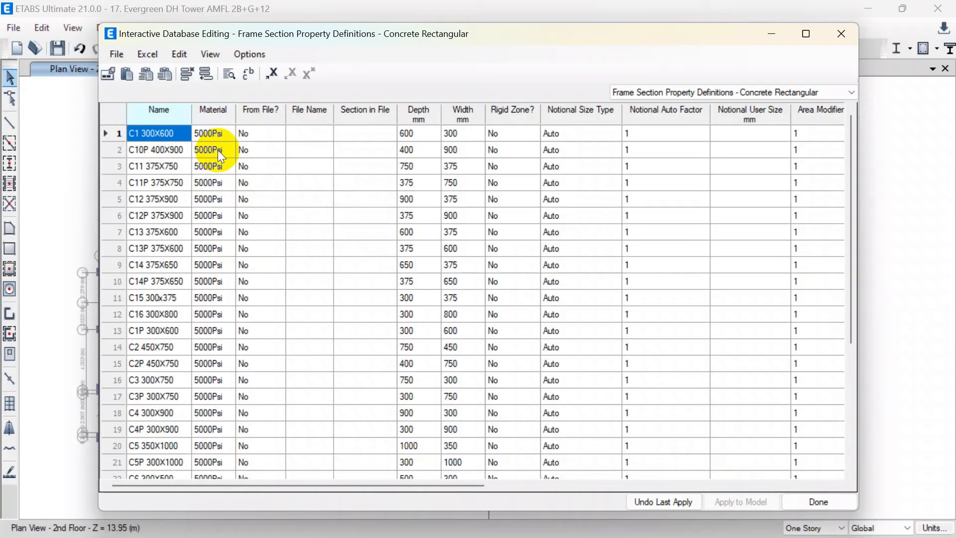
scroll(205, 241, down, 4)
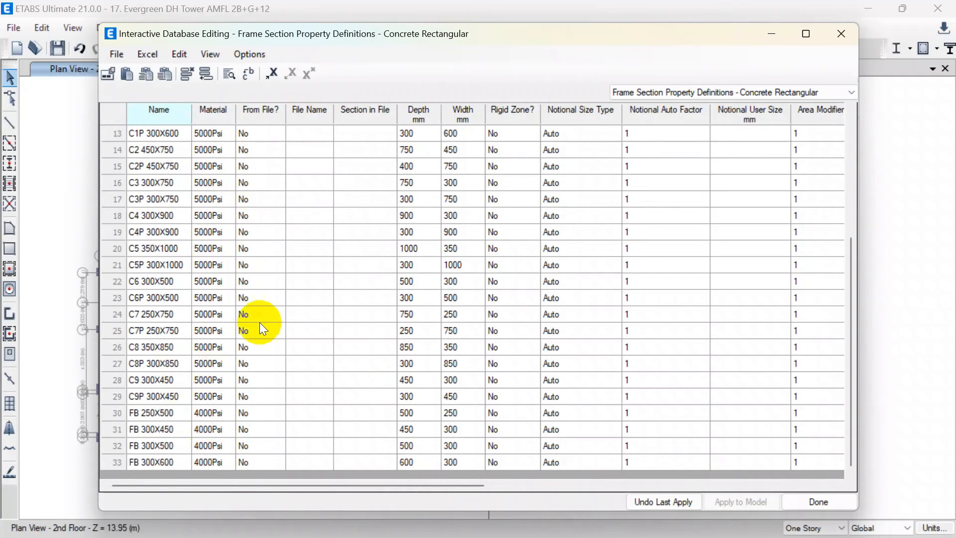
scroll(202, 312, up, 2)
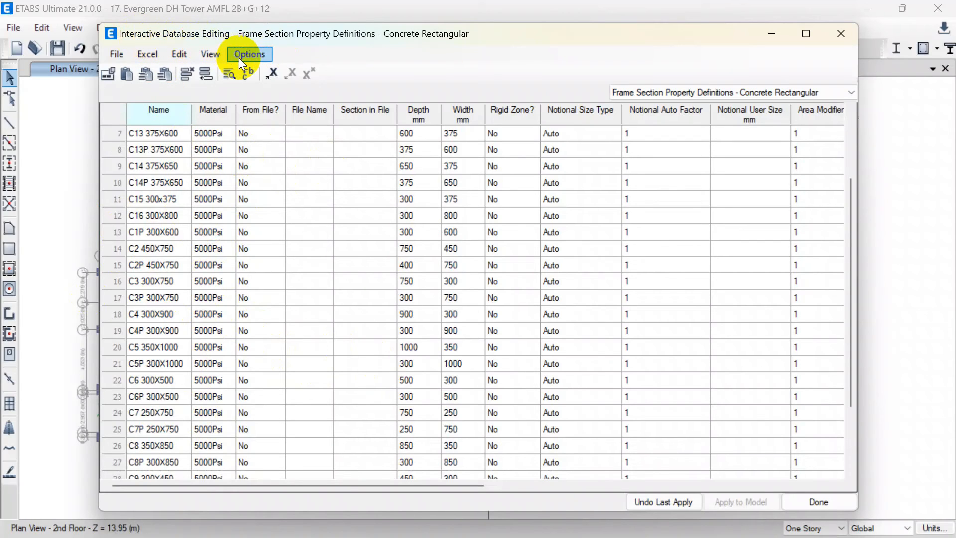
click(805, 504)
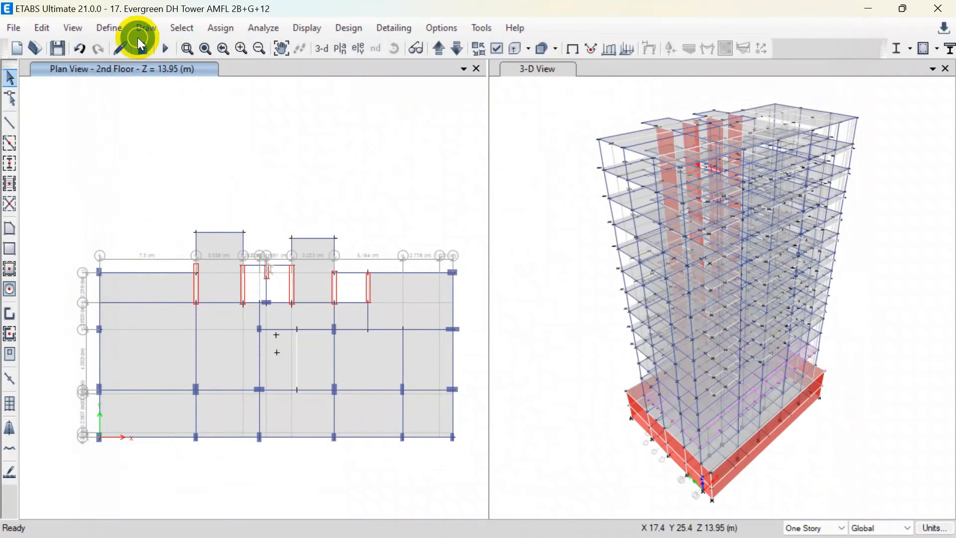
Reopen the frame section definitions and check the assigned material of column sections C1 300X600 and C2 450X750
click(349, 48)
click(495, 118)
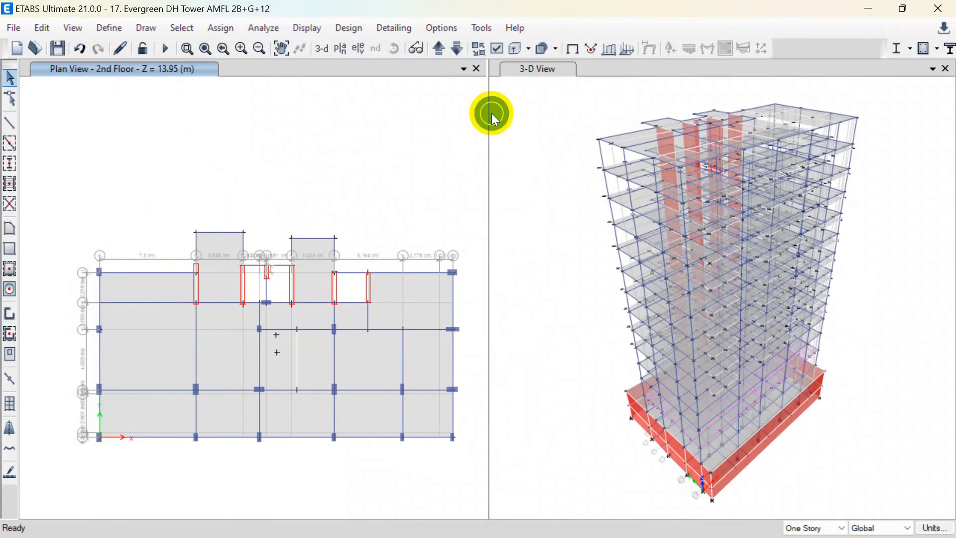
click(112, 26)
mouse_move(161, 71)
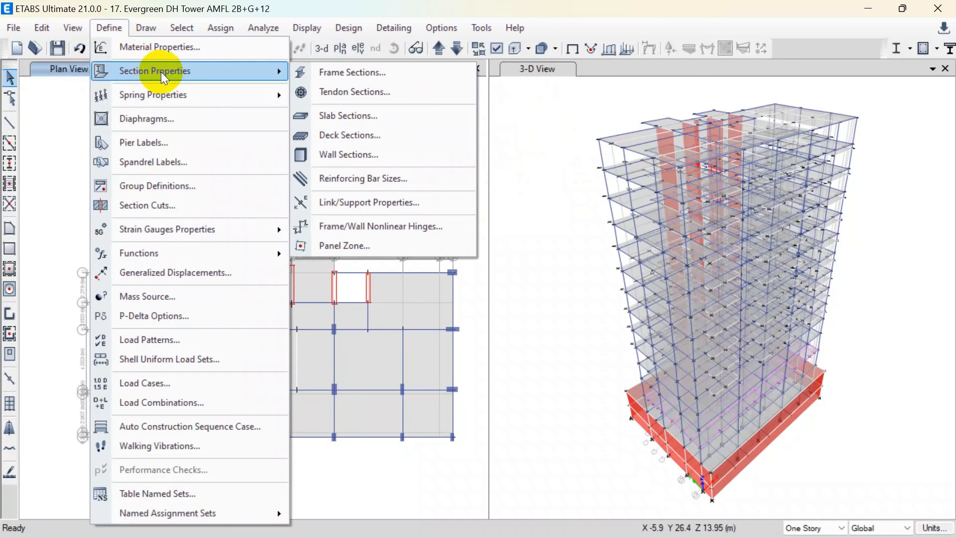
click(367, 74)
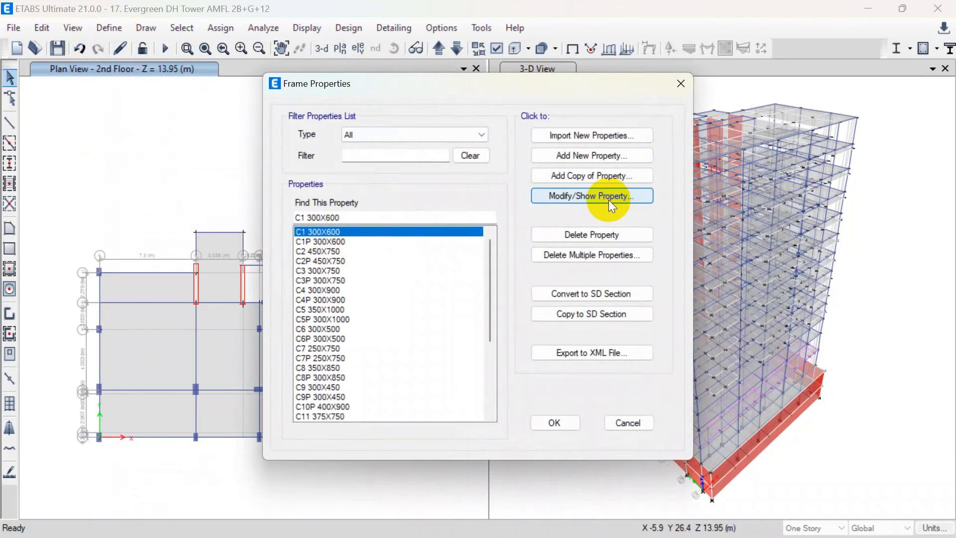
click(610, 201)
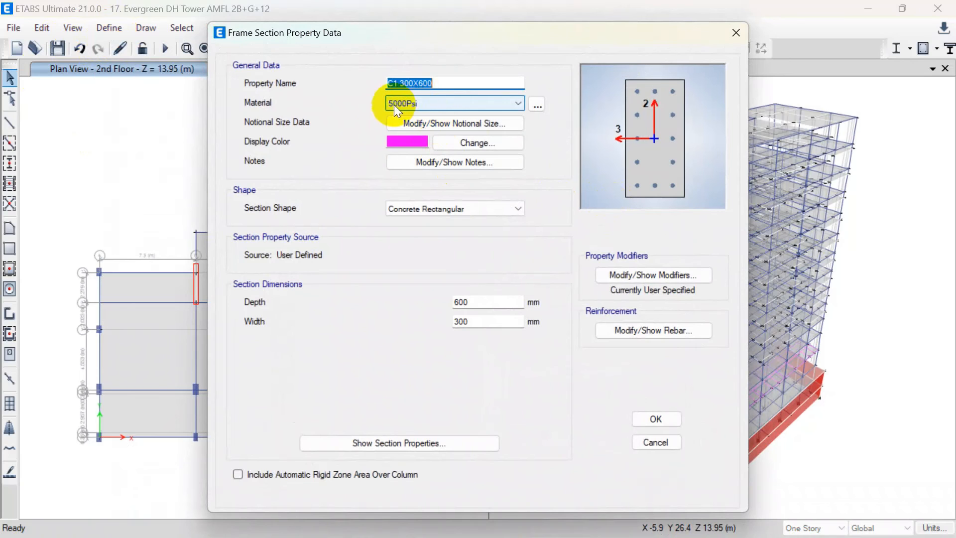
click(654, 418)
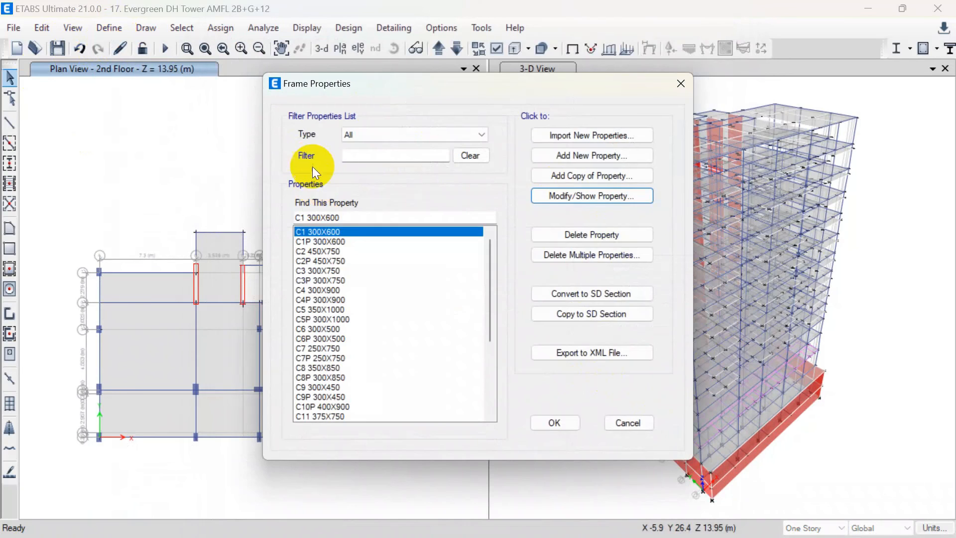
click(342, 251)
click(601, 197)
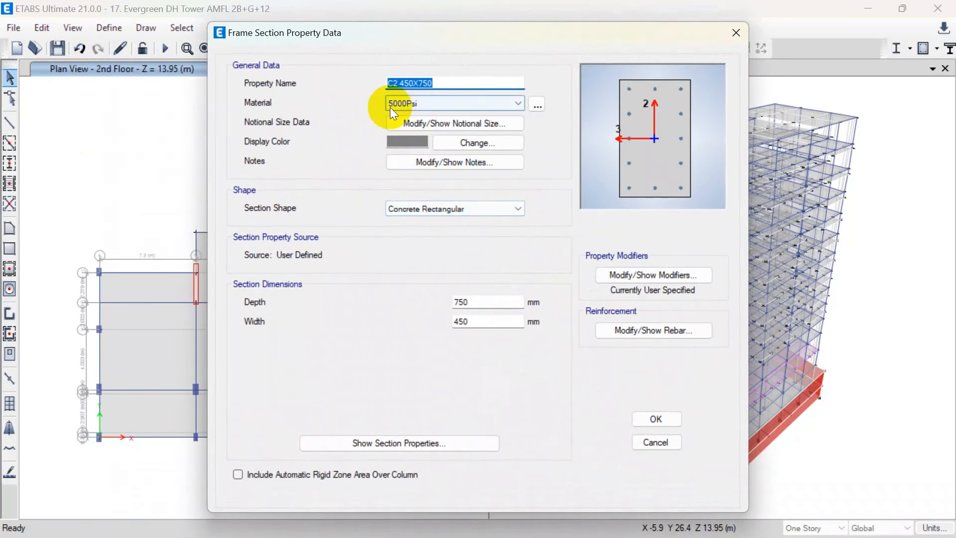
click(642, 418)
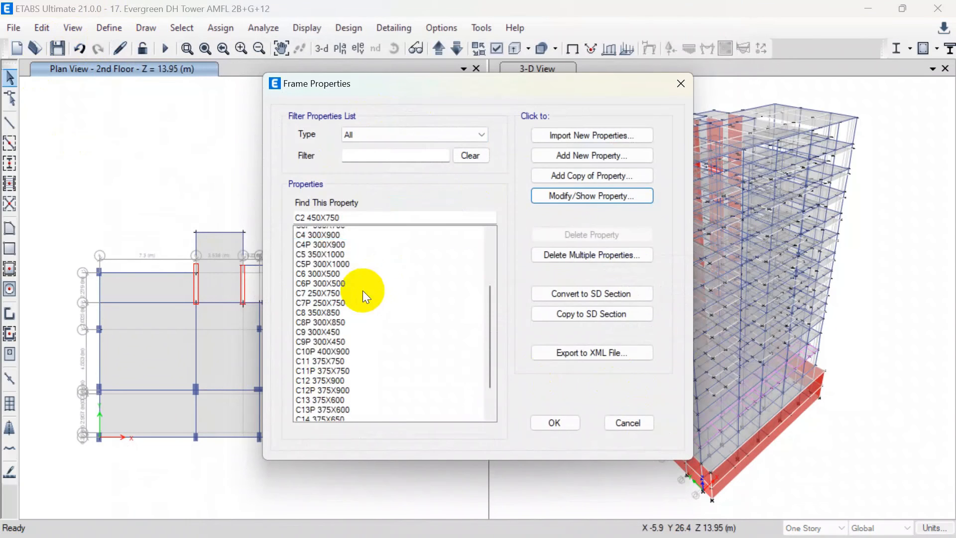
Check the assigned material of column sections C9 300X450 and C10P 400X900
scroll(362, 291, down, 1)
click(327, 303)
click(626, 201)
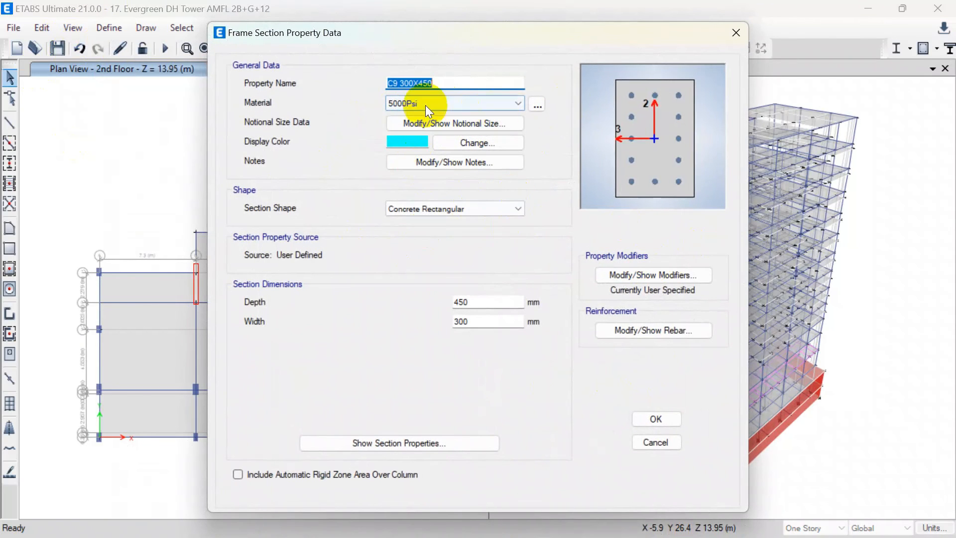
click(660, 418)
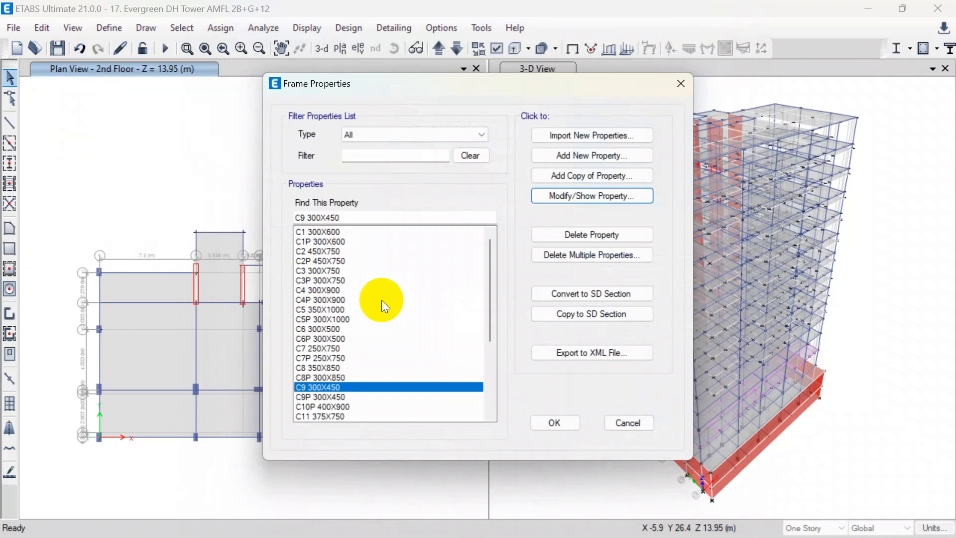
scroll(338, 333, down, 1)
click(329, 377)
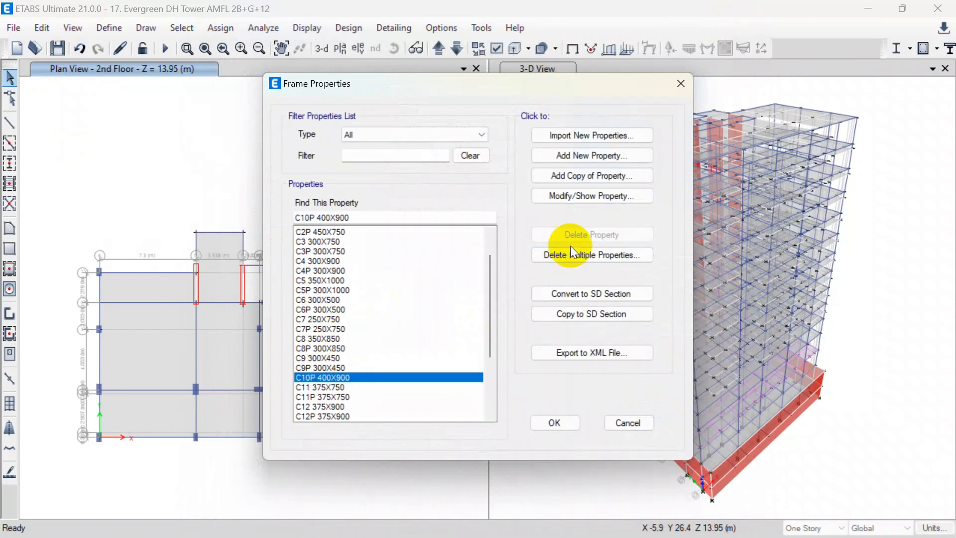
click(570, 195)
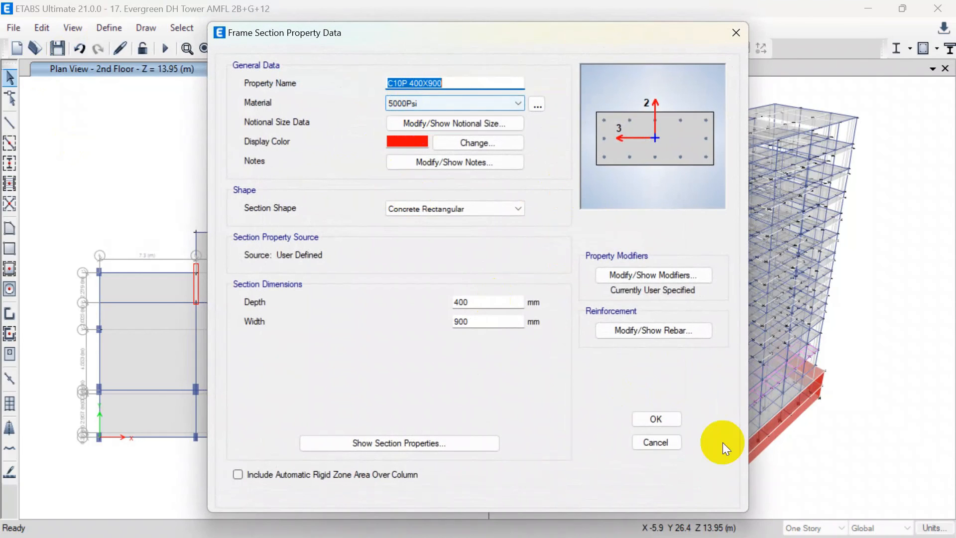
Finish checking column section C10P 400X900 and close the frame section definitions, accepting them
click(665, 423)
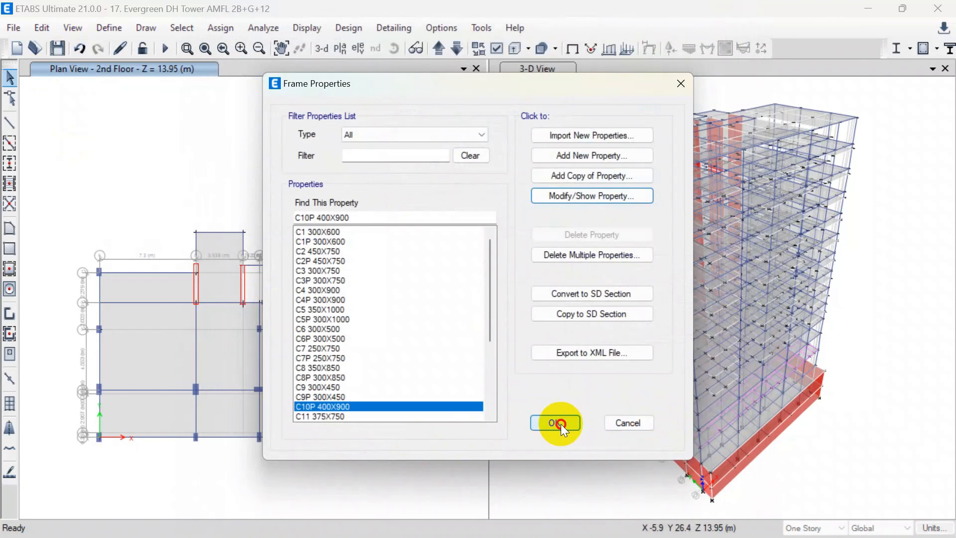
click(559, 423)
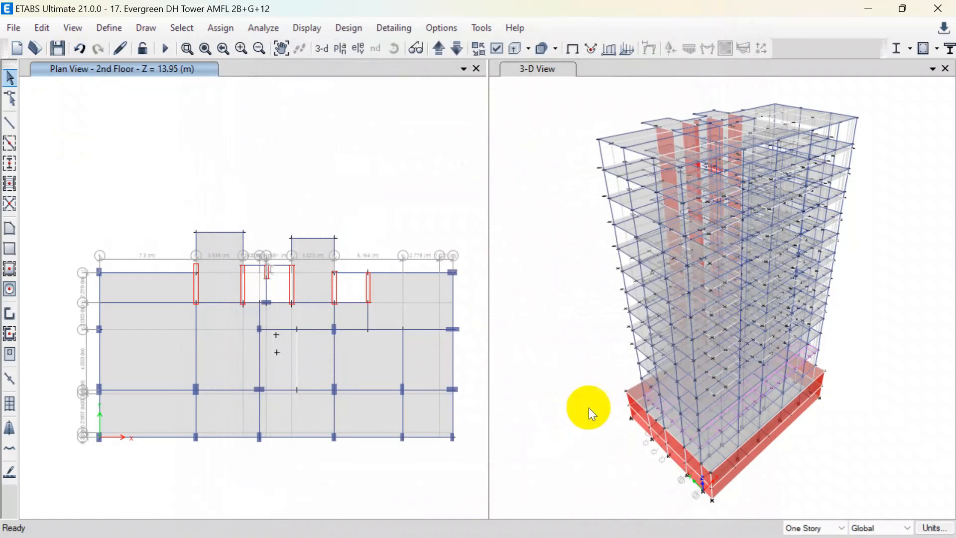
click(527, 75)
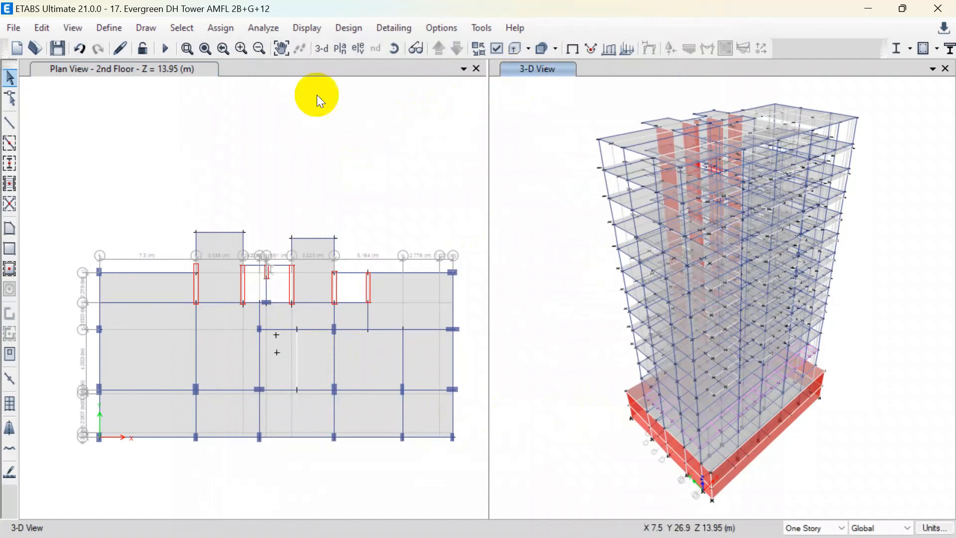
click(152, 71)
click(42, 27)
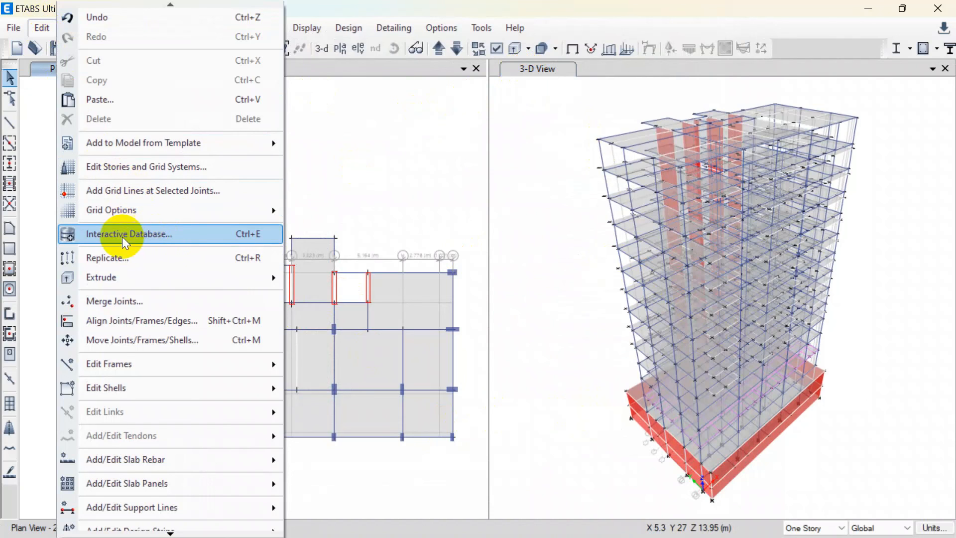
click(394, 4)
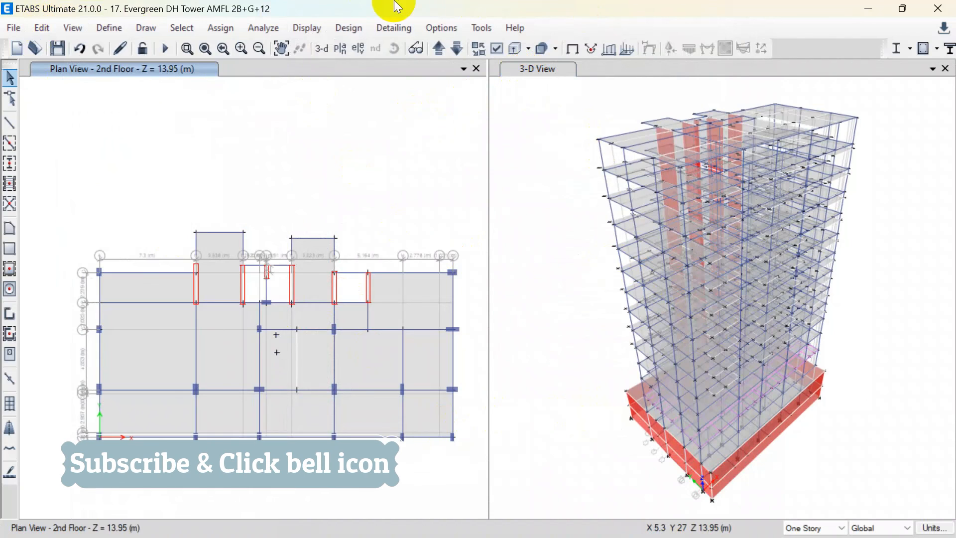
click(493, 84)
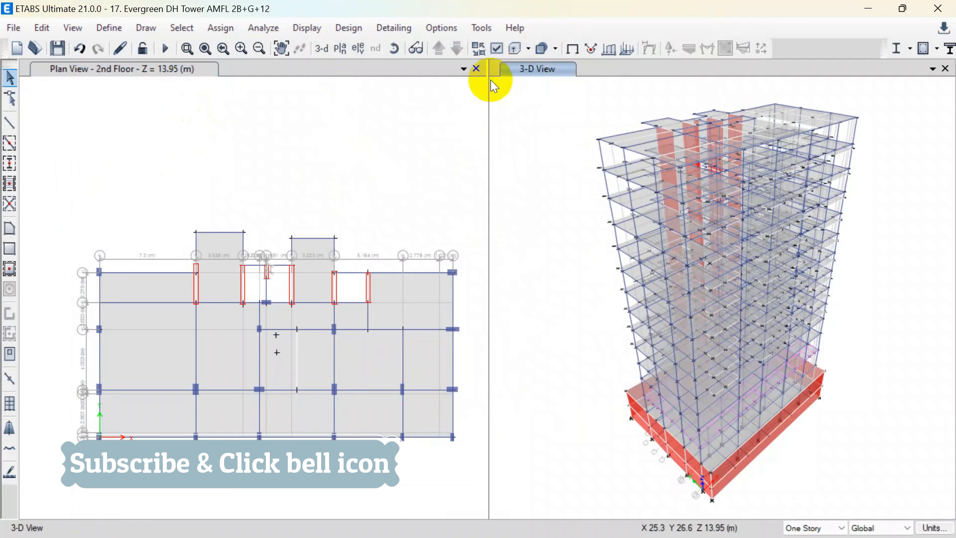
click(125, 82)
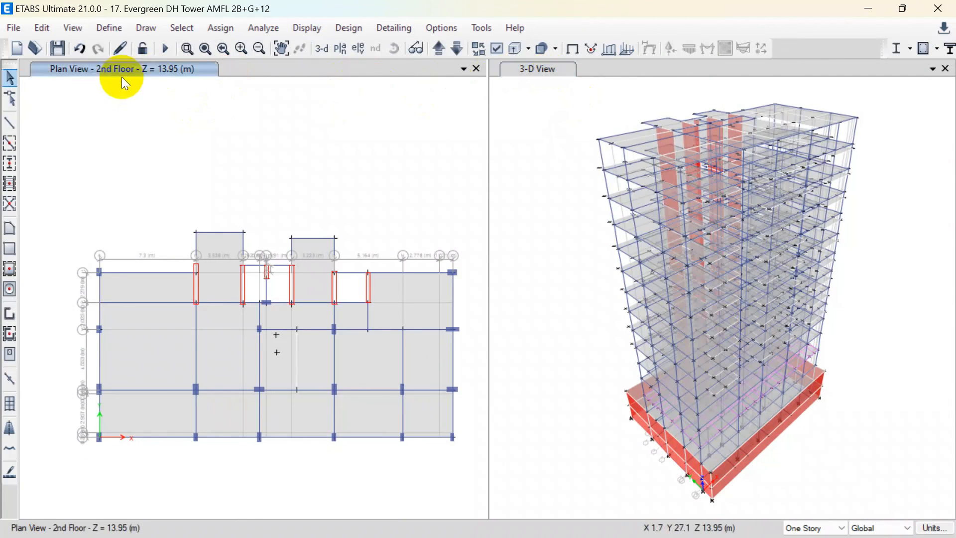
click(542, 74)
click(142, 70)
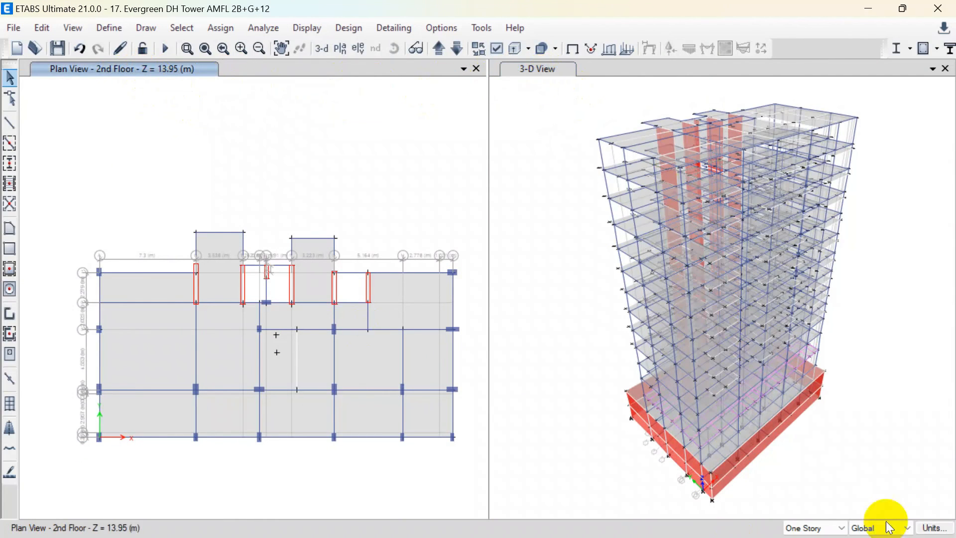
click(515, 73)
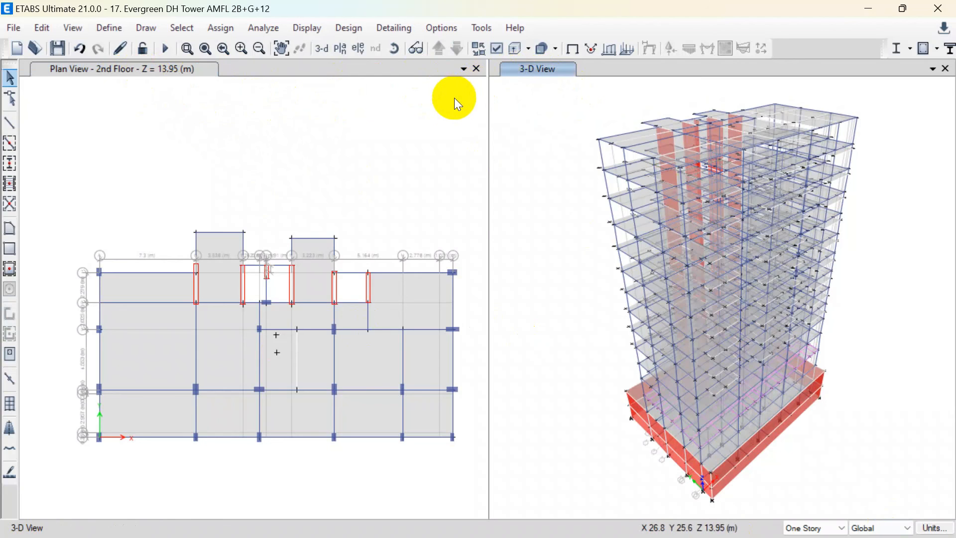
click(196, 73)
click(546, 73)
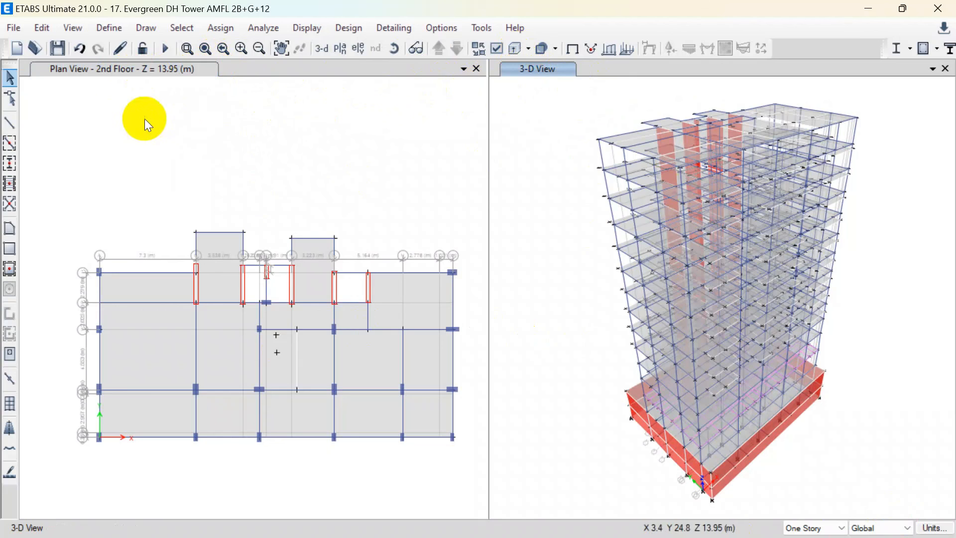
click(115, 73)
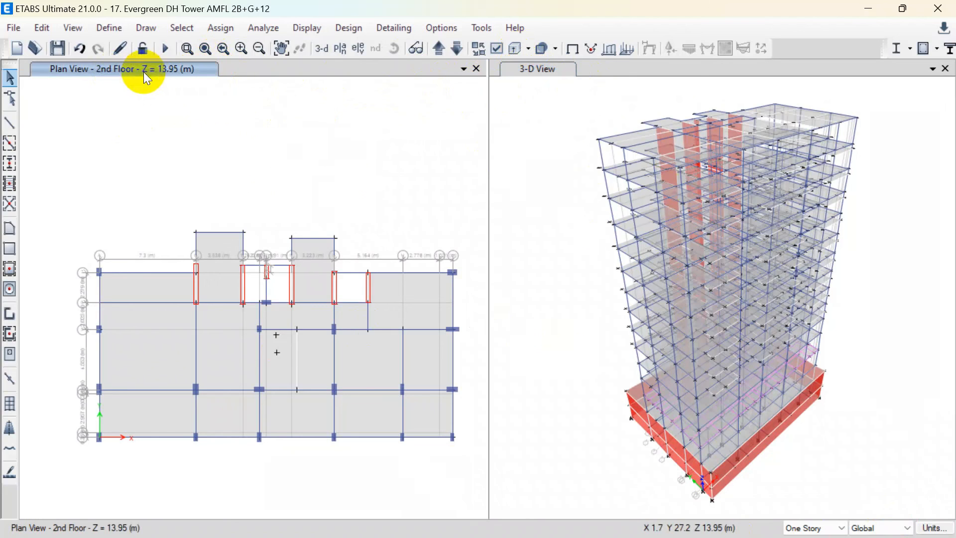
click(528, 72)
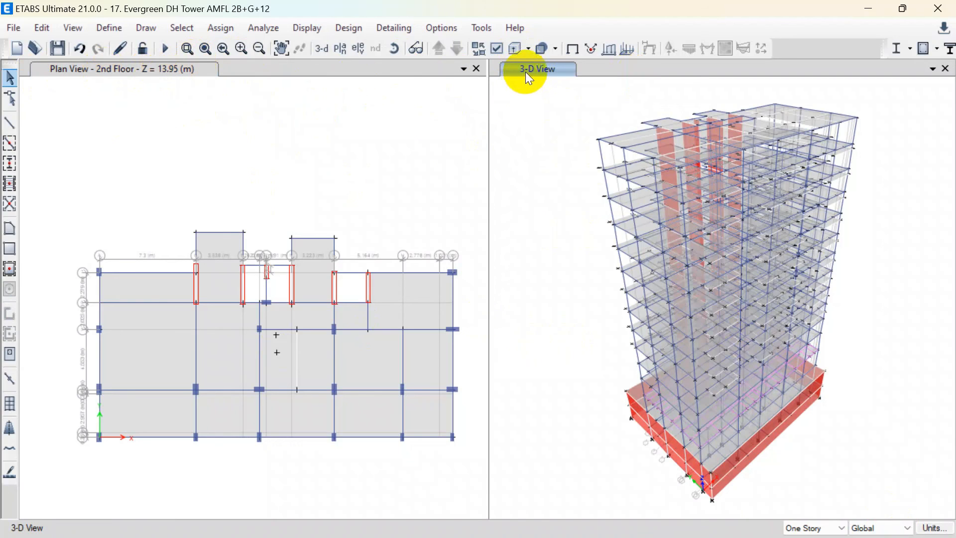
mouse_move(749, 536)
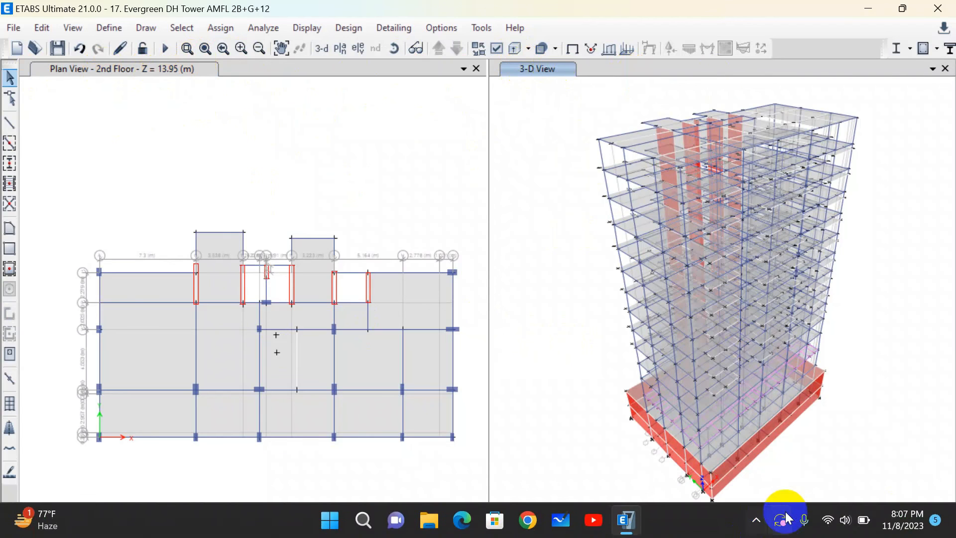